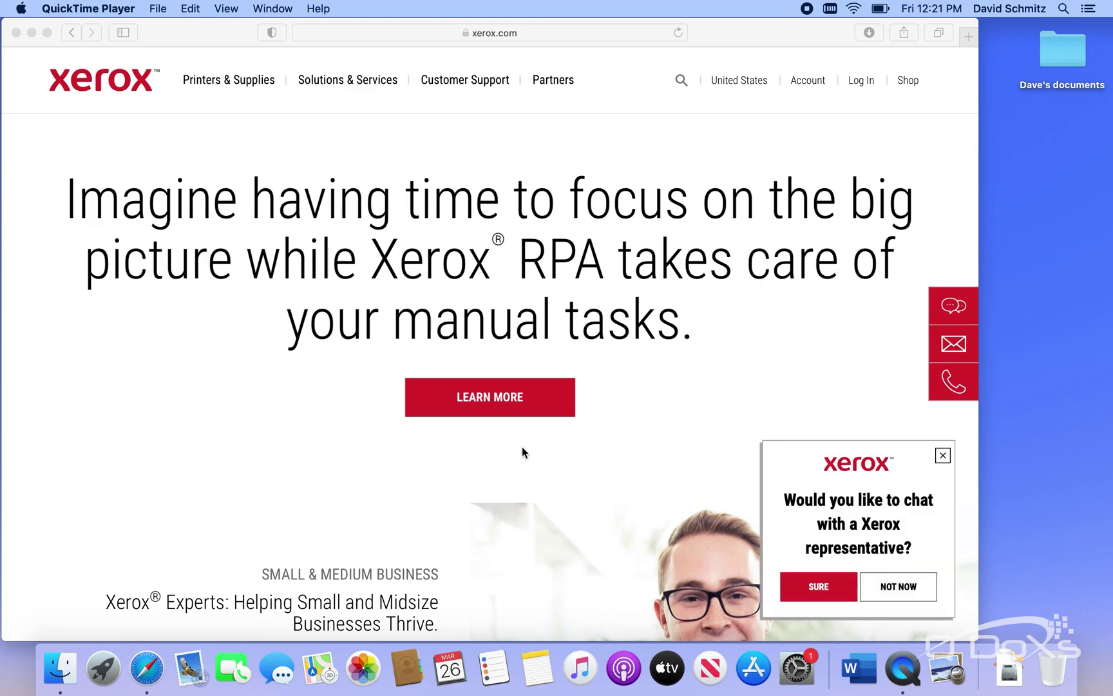
Open the Customer Support dropdown in the xerox.com header
click(477, 85)
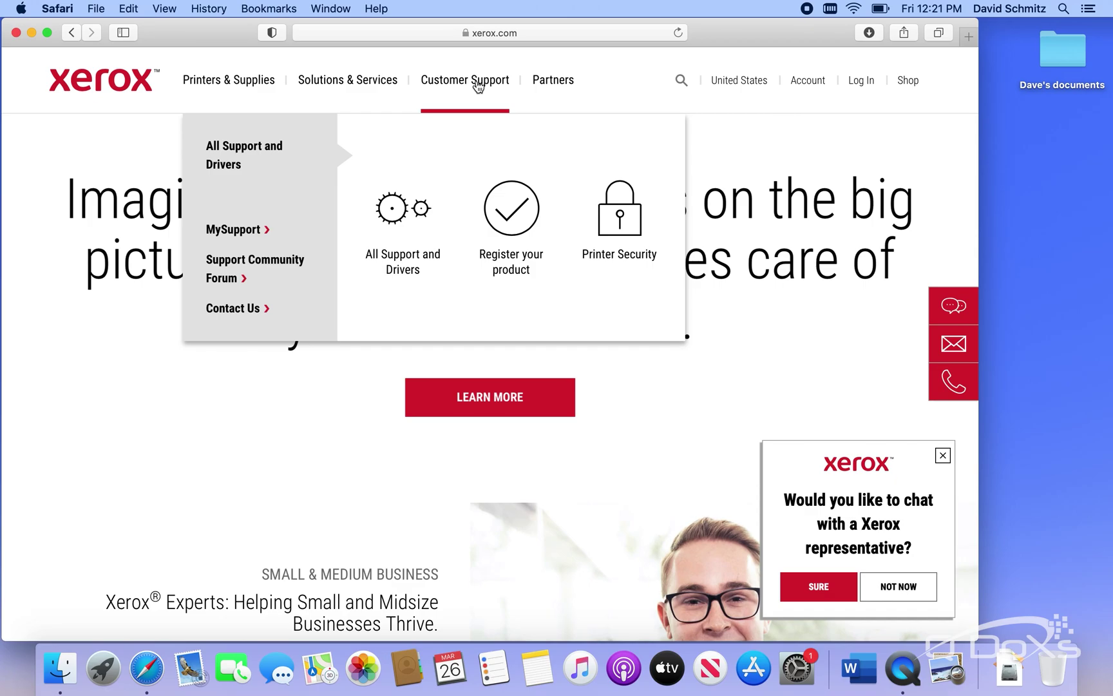
Search Xerox All Support and Drivers for C8055
click(406, 264)
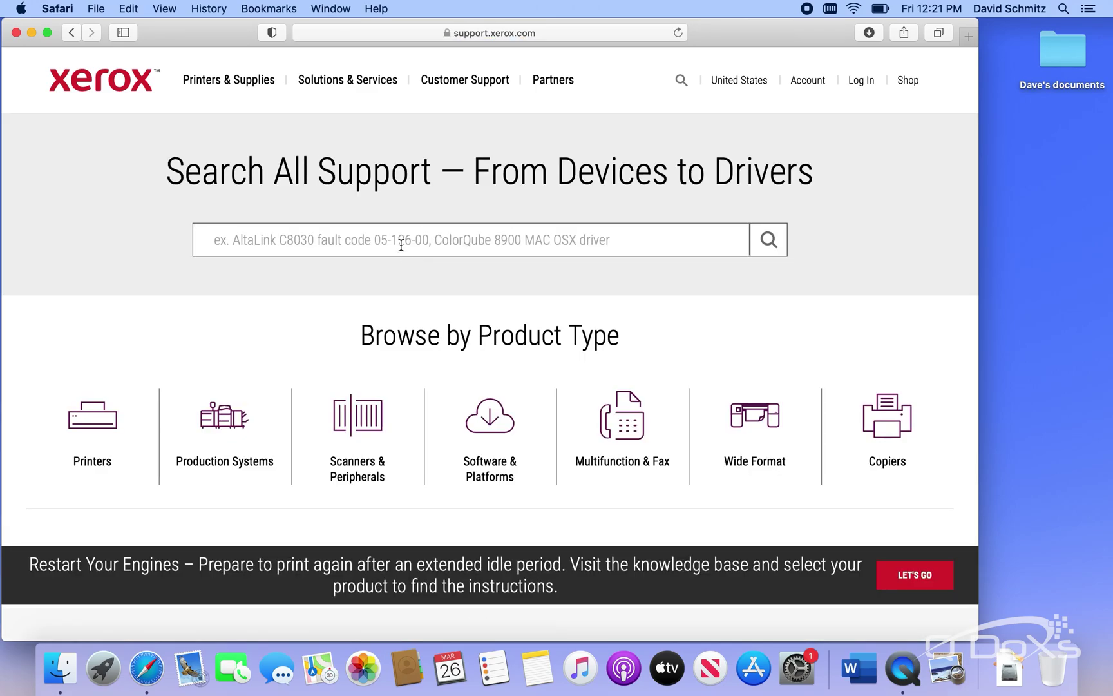
text(C8055)
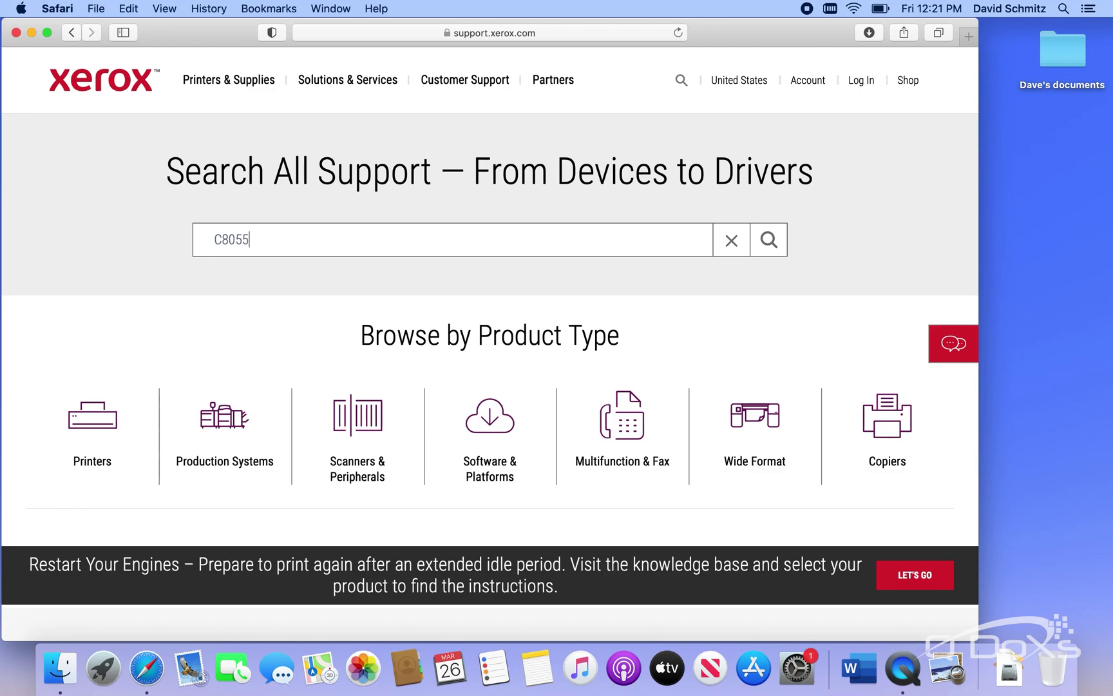
key(Return)
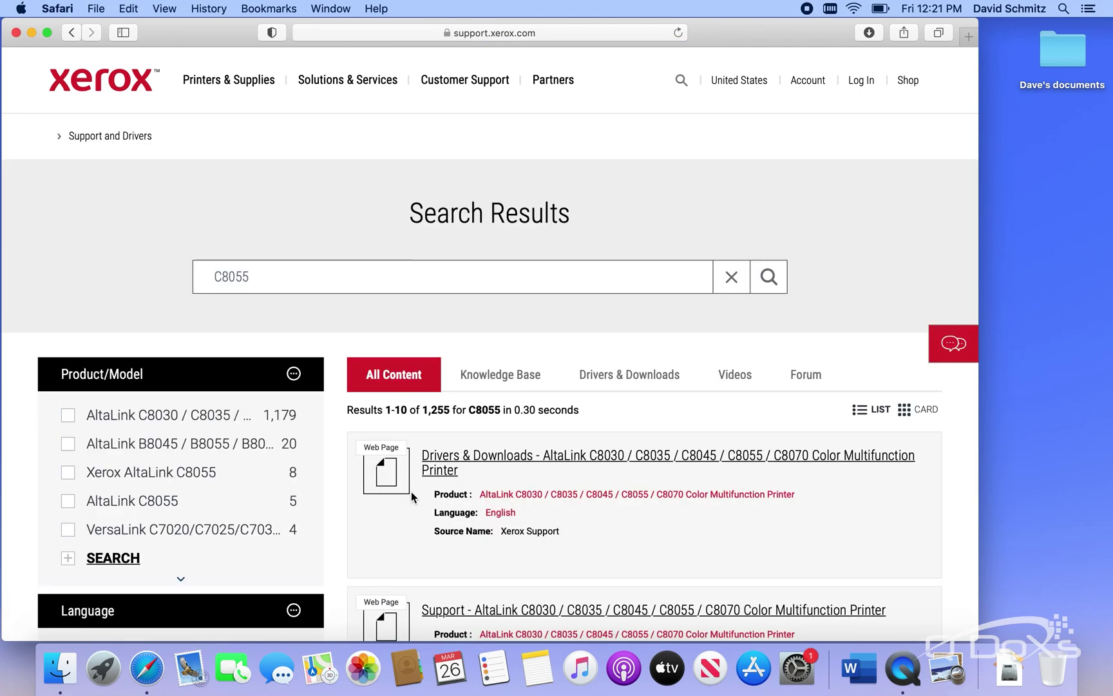
Download the macOS 10.15 Catalina Print and Scan Driver Installer from AltaLink Drivers & Downloads, accepting the terms
click(475, 459)
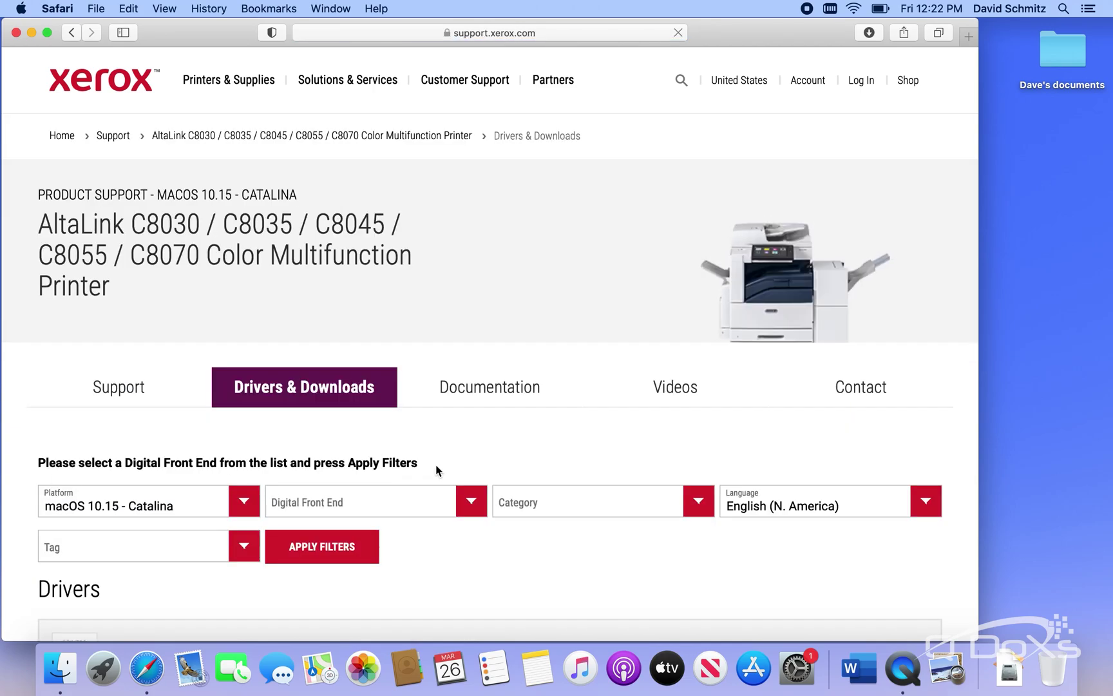
click(253, 503)
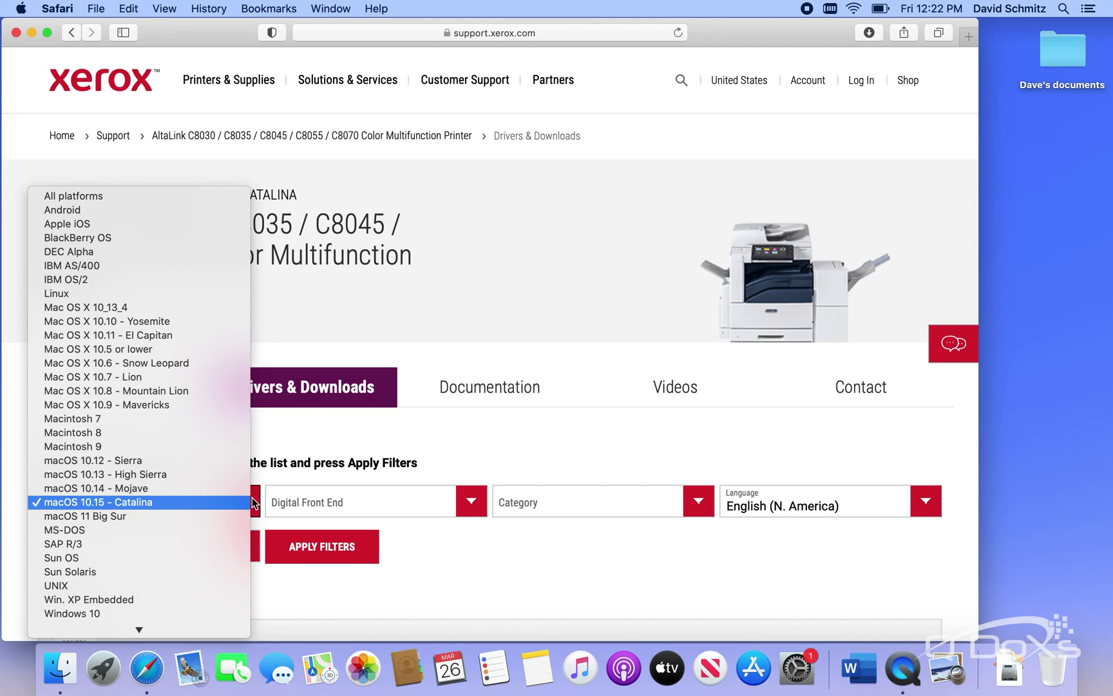
click(160, 500)
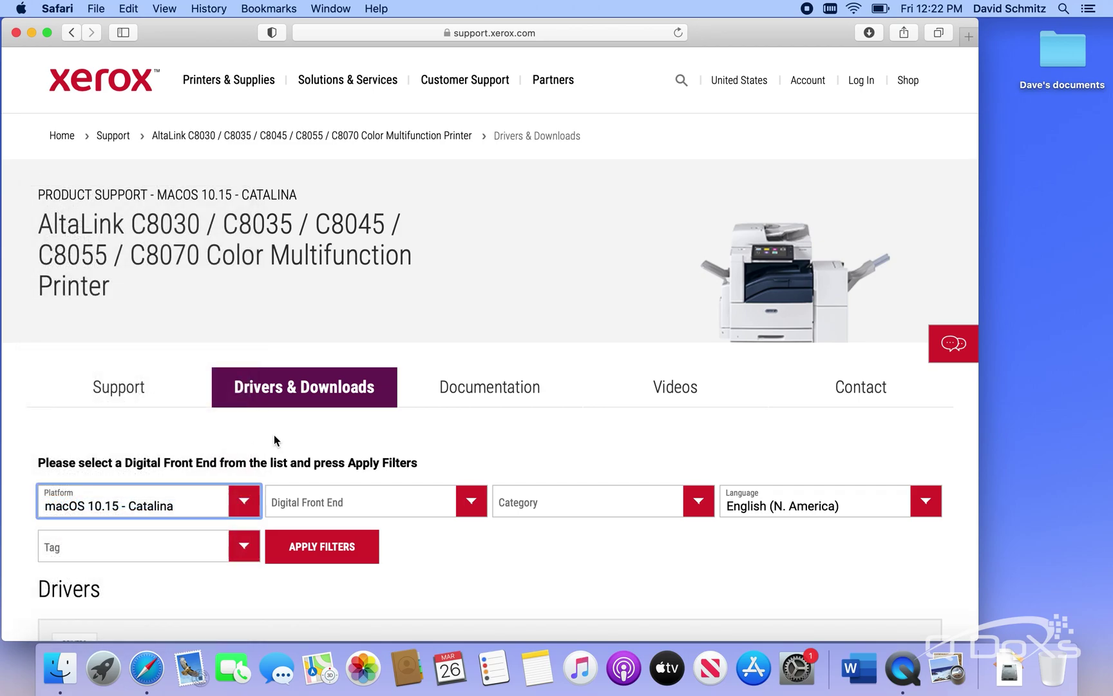
scroll(359, 443, down, 5)
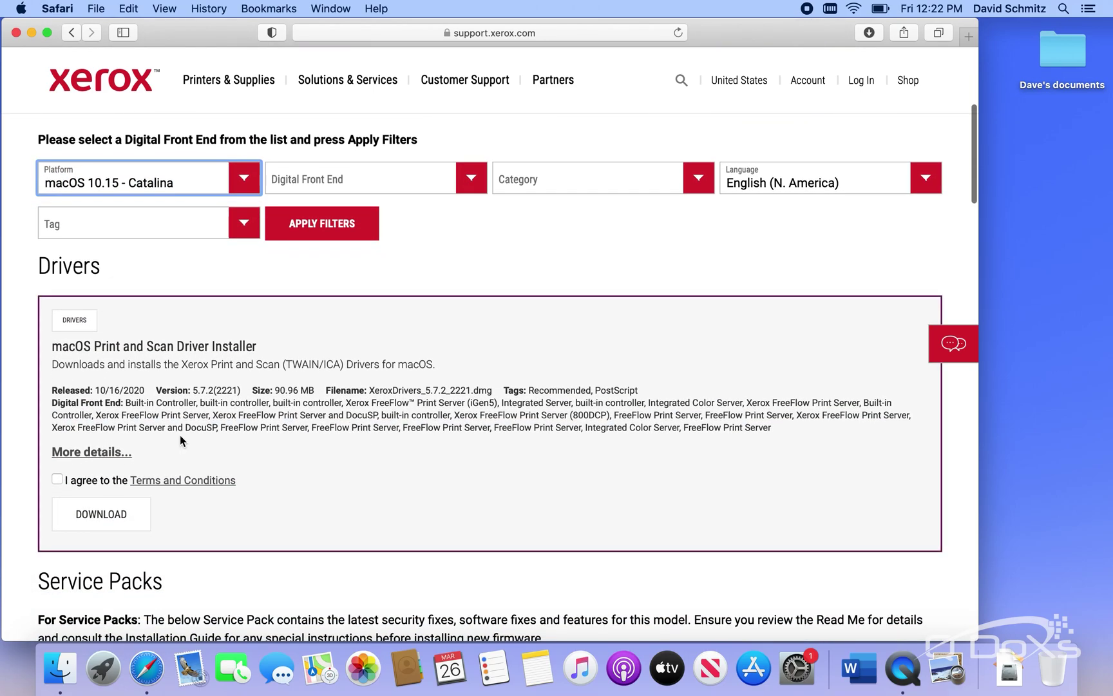
click(57, 480)
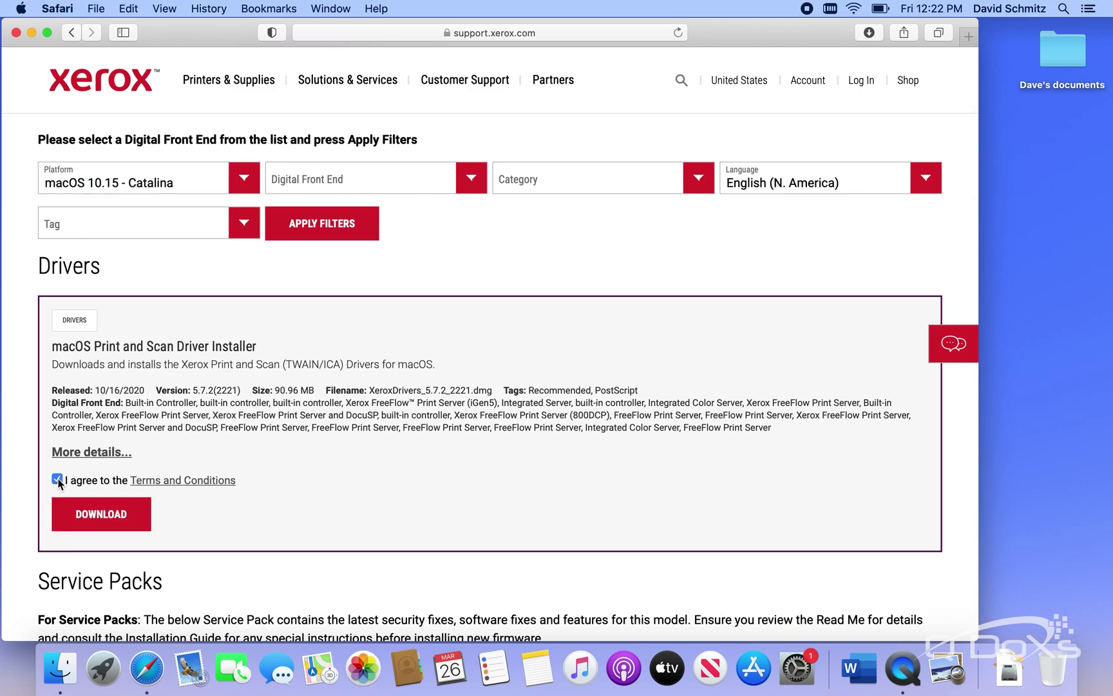
click(101, 514)
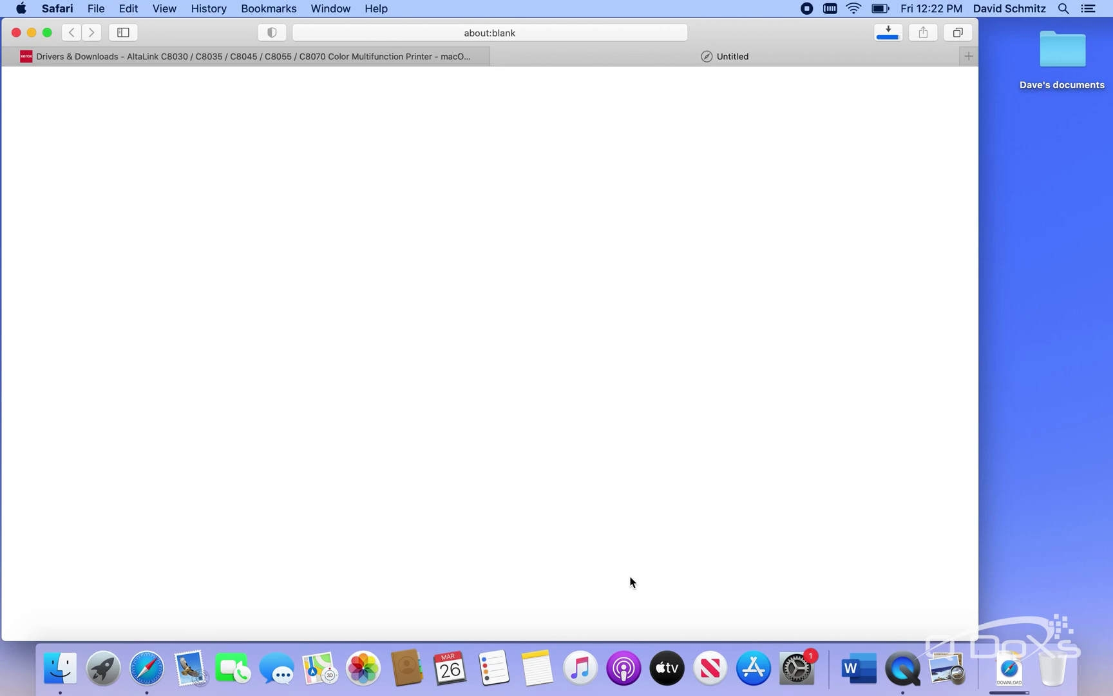
Open XeroxDrivers_5.7.2_2221.dmg from Downloads and launch Xerox Drivers 5.7.2.pkg
click(1013, 658)
click(952, 608)
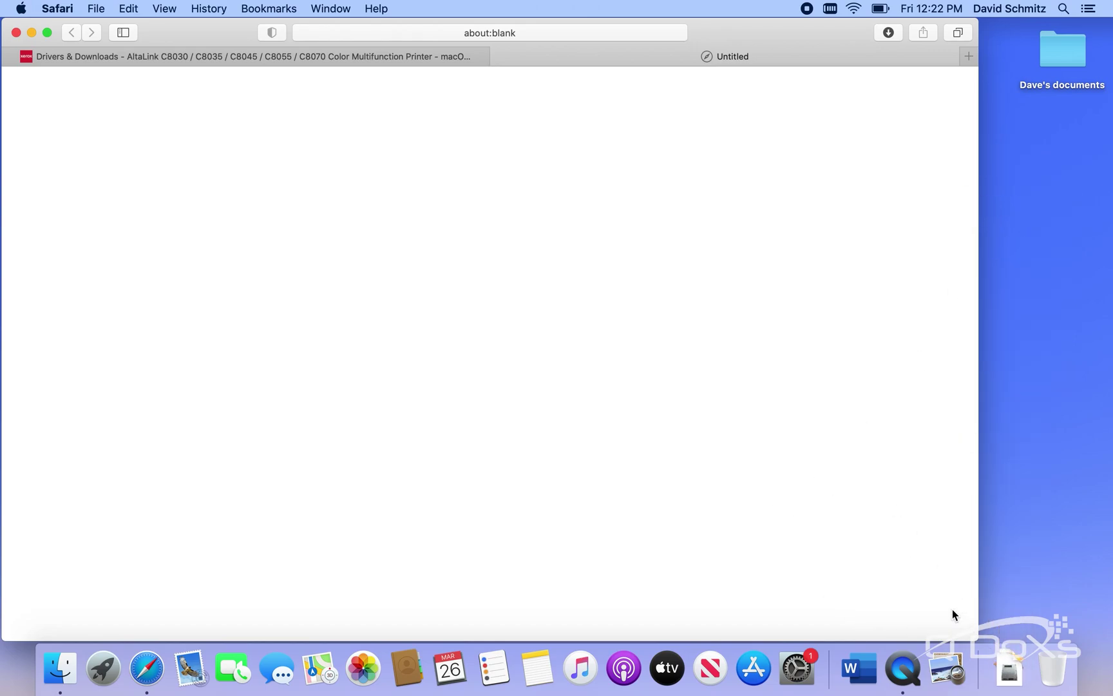
click(1009, 666)
click(1005, 616)
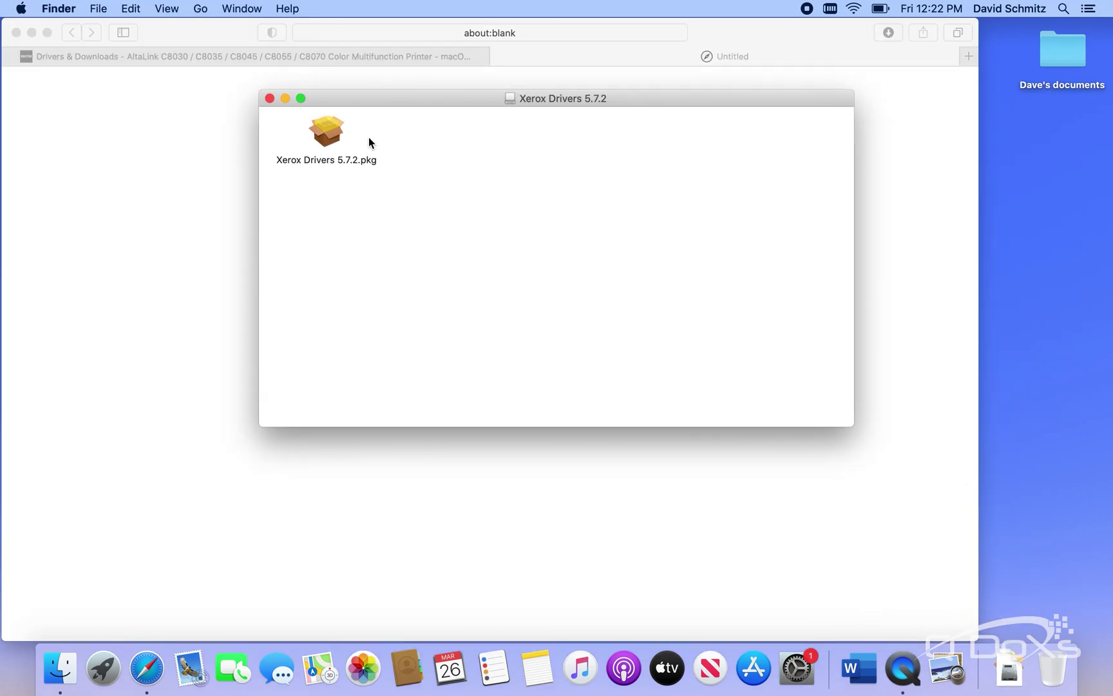
double_click(325, 136)
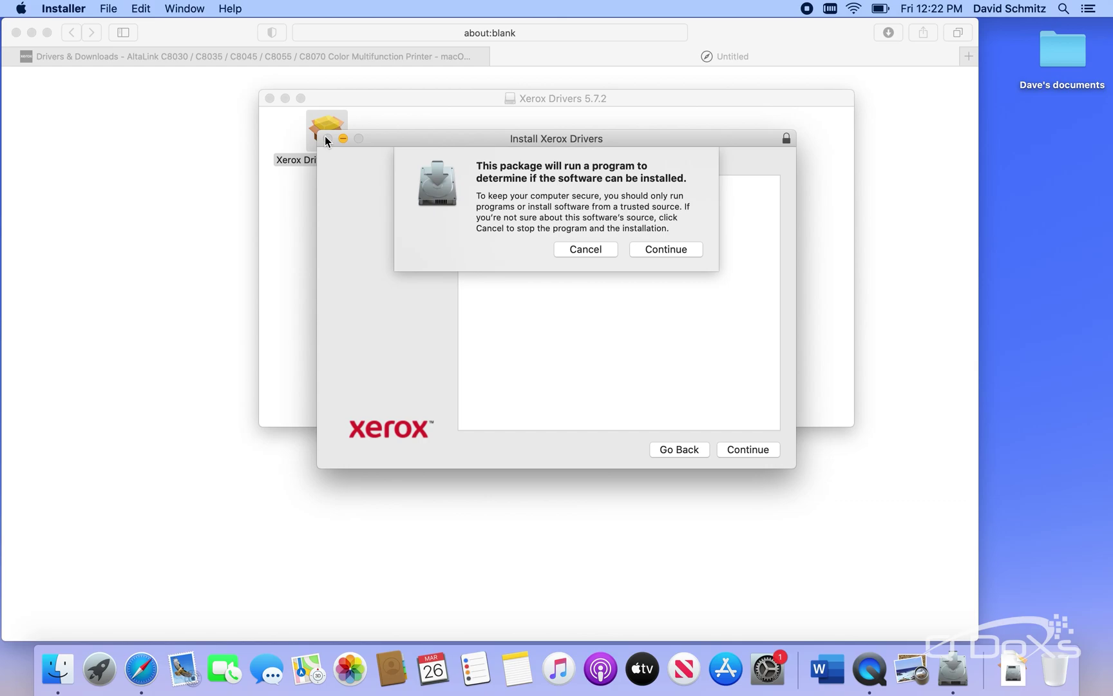
Agree to the Xerox driver license and install it, authorizing with the admin password
click(656, 251)
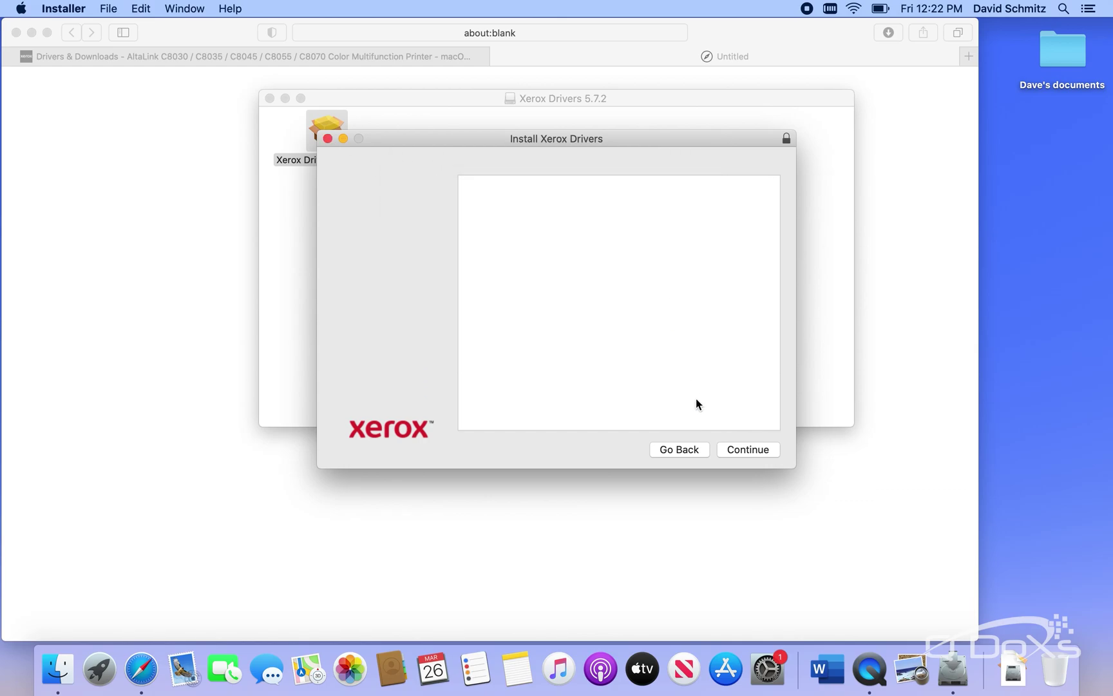
click(750, 450)
click(750, 450)
click(715, 262)
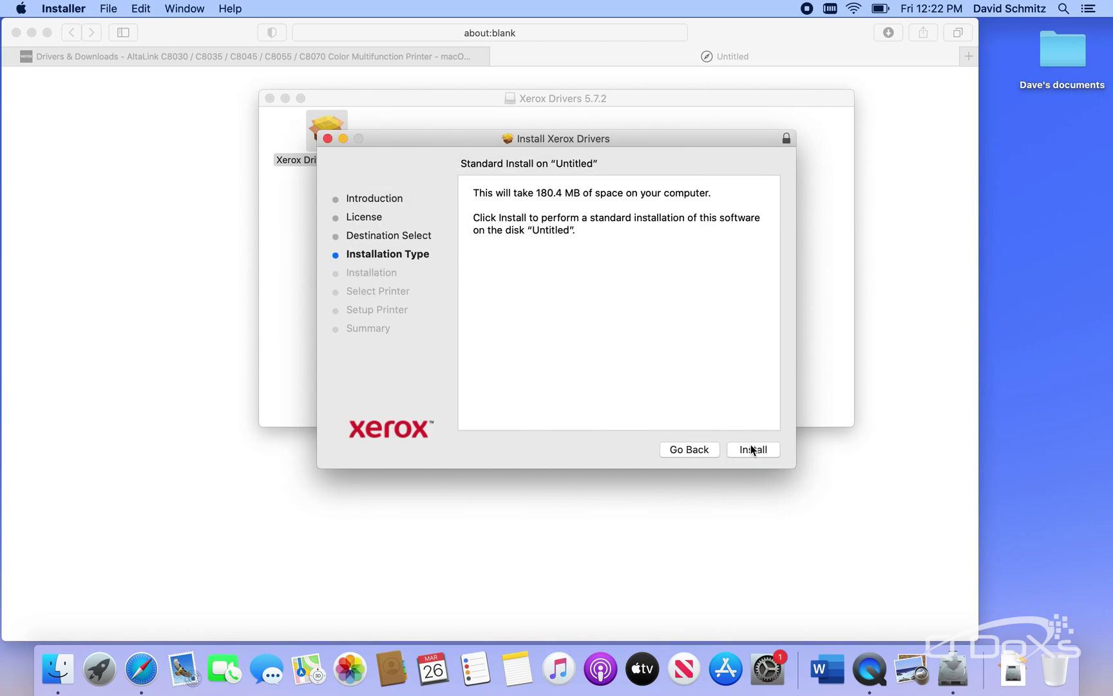
click(752, 449)
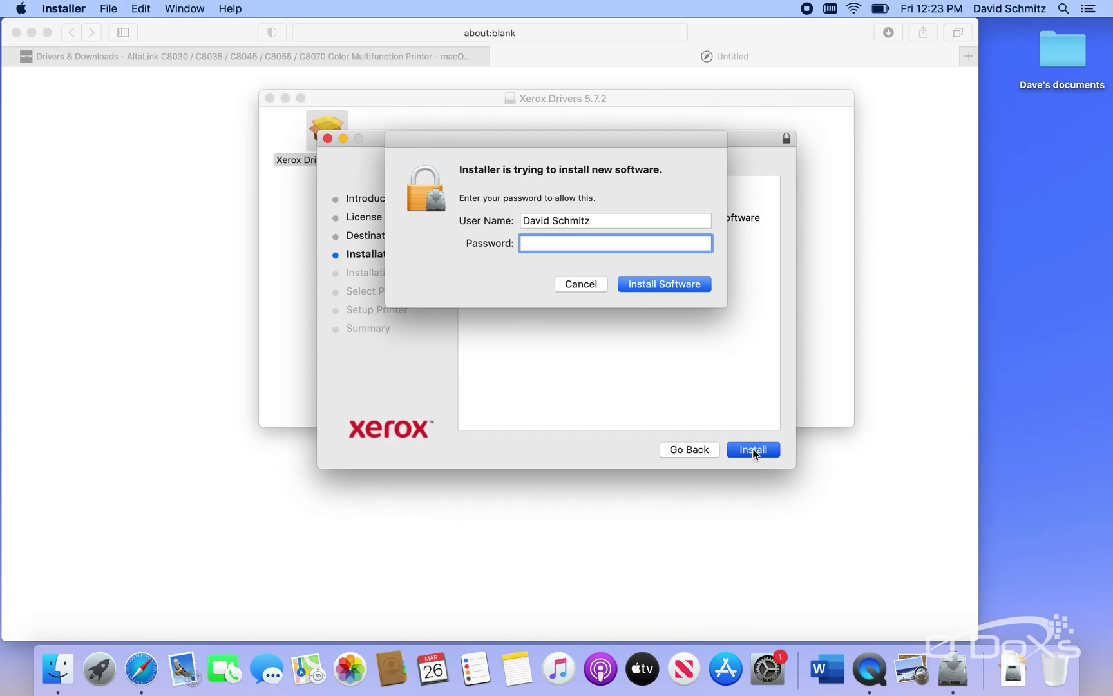
text(•••••••••)
click(663, 284)
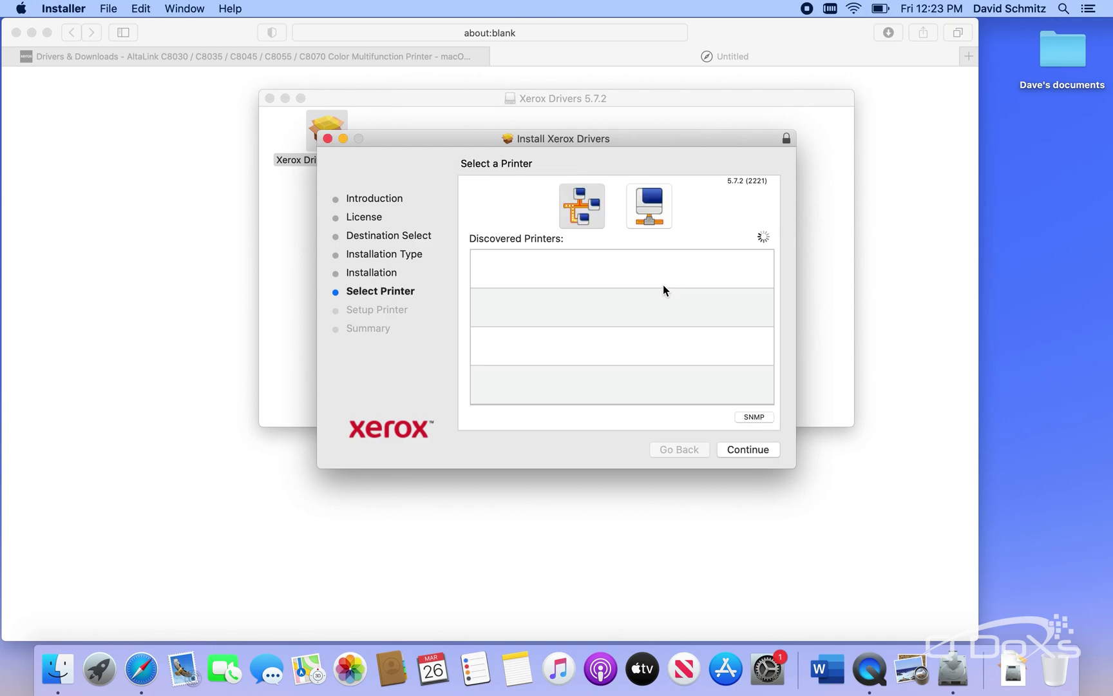
Finish installing without creating a print queue and move the installer to Trash
click(750, 451)
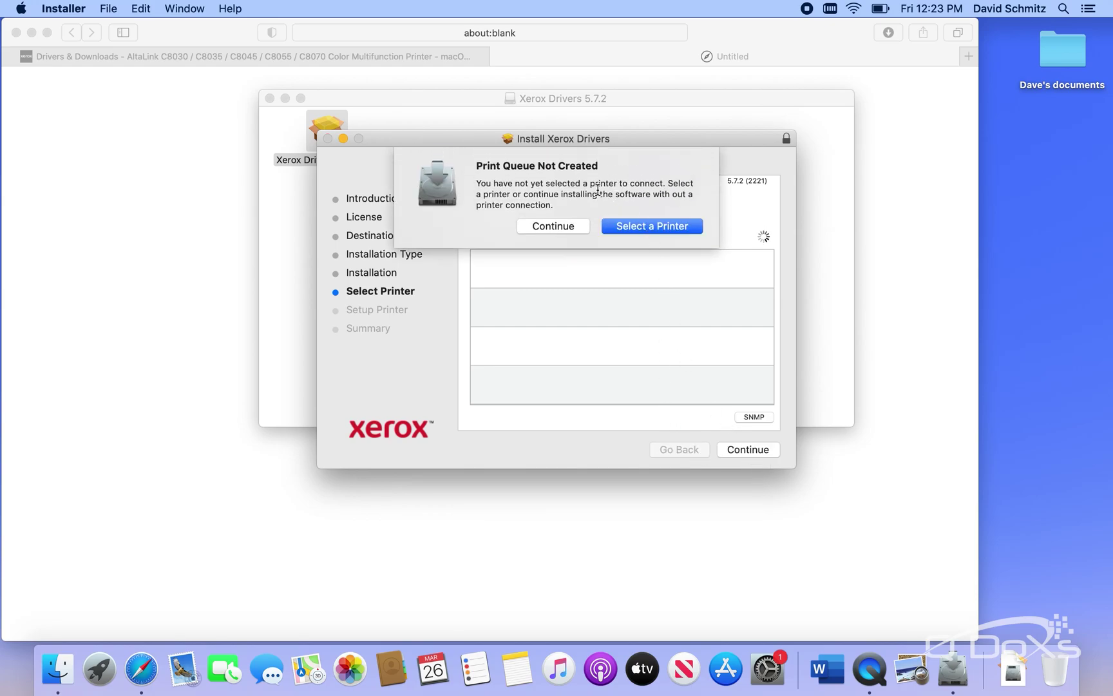
click(562, 227)
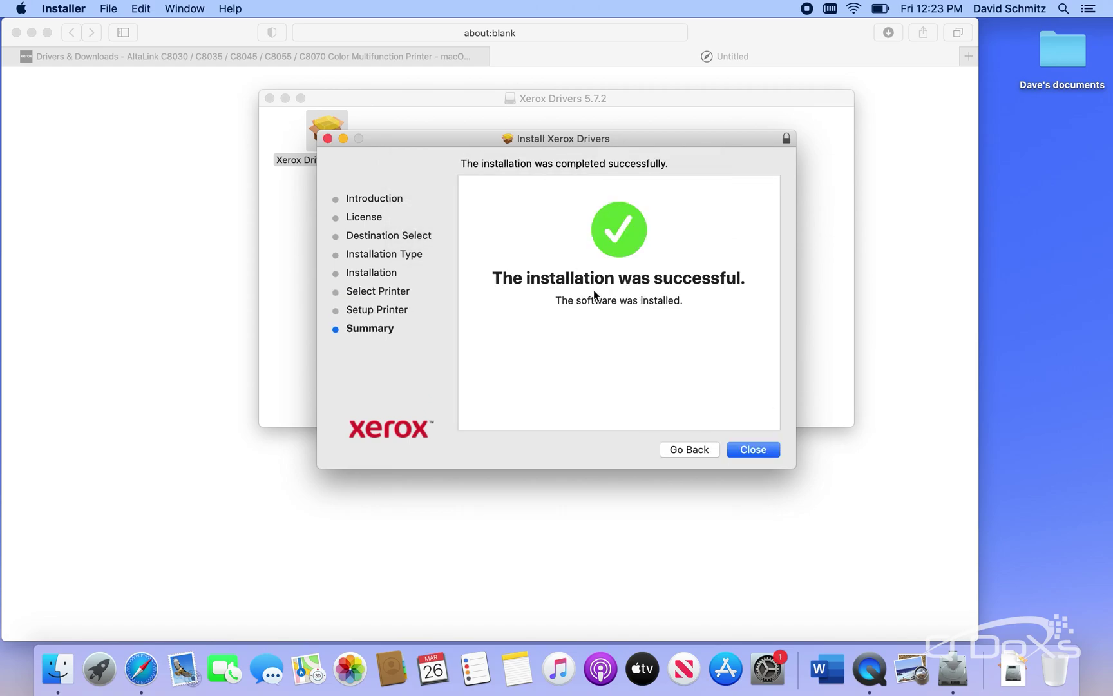
click(751, 449)
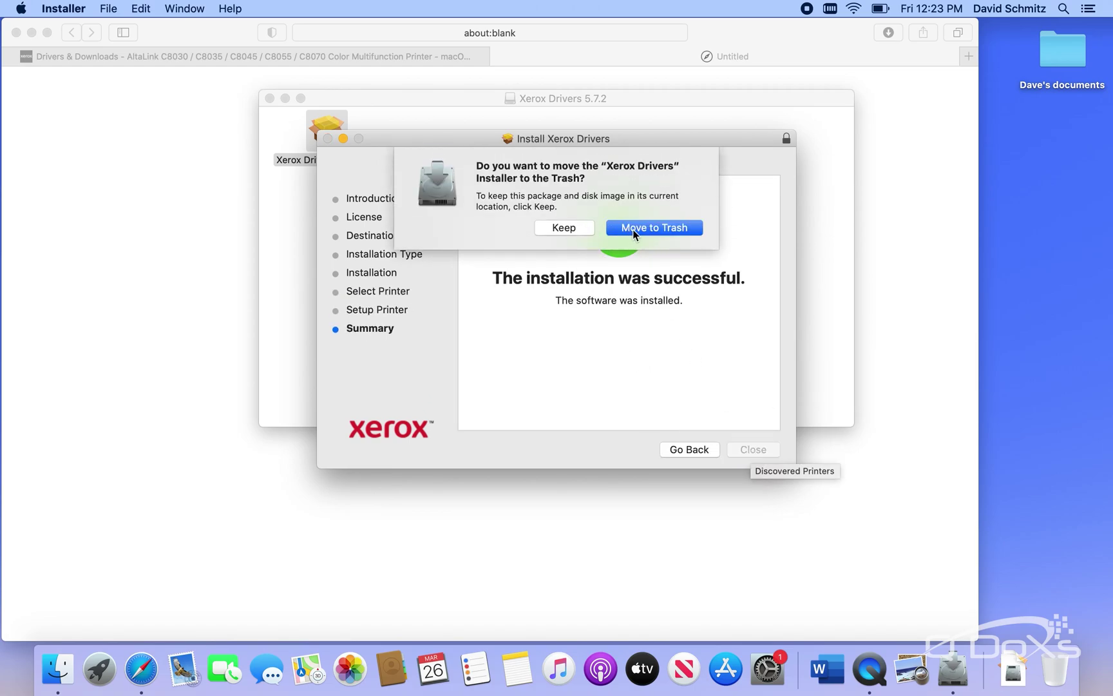
click(653, 227)
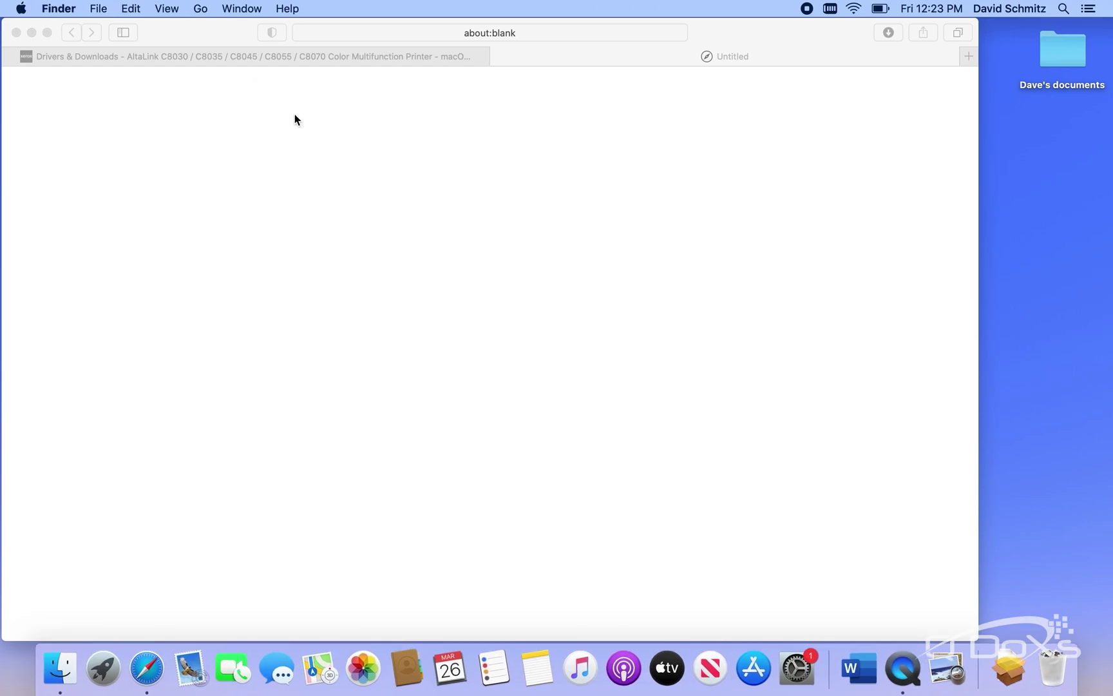
Open Printers & Scanners in System Preferences and start adding a new printer
click(22, 9)
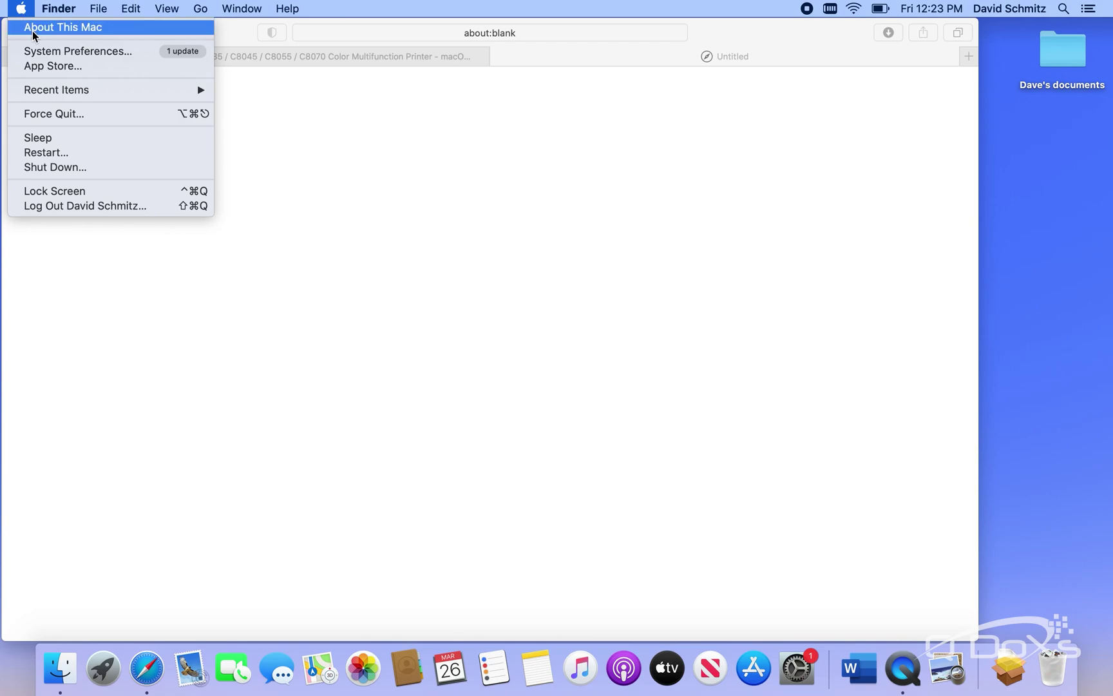
click(48, 50)
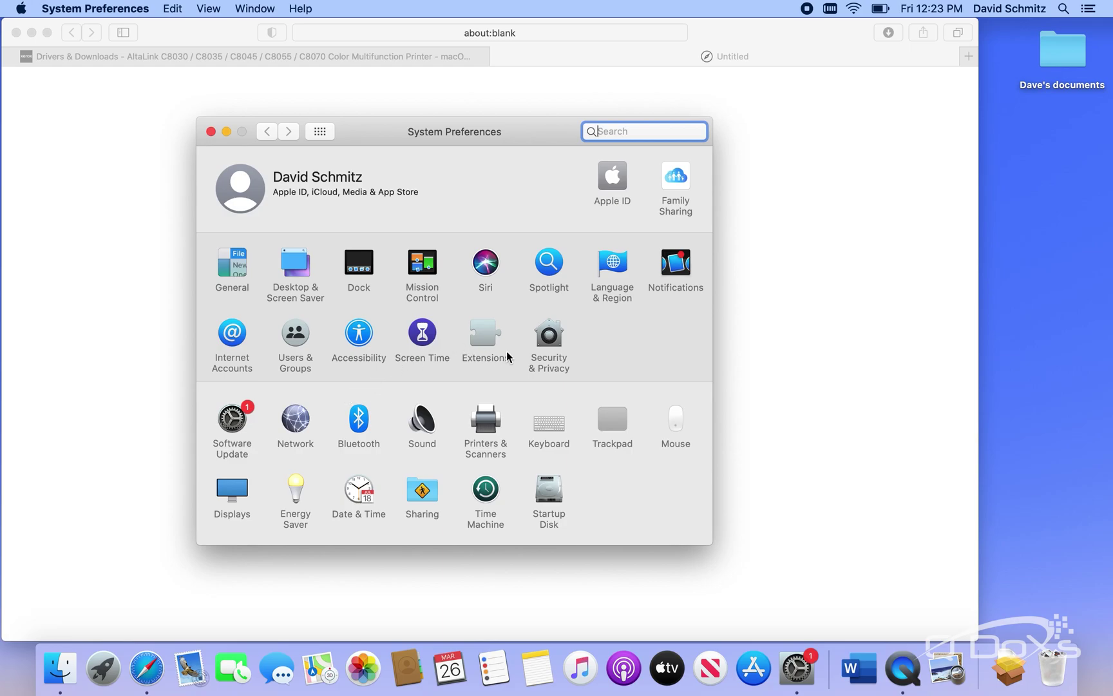
click(489, 426)
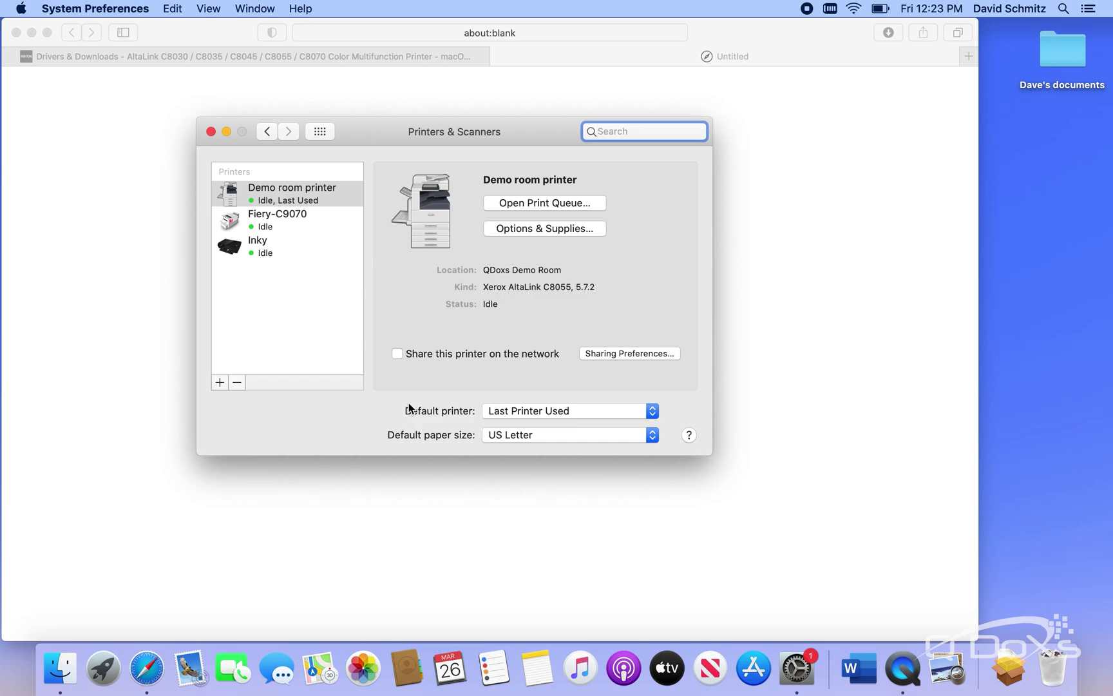
click(219, 383)
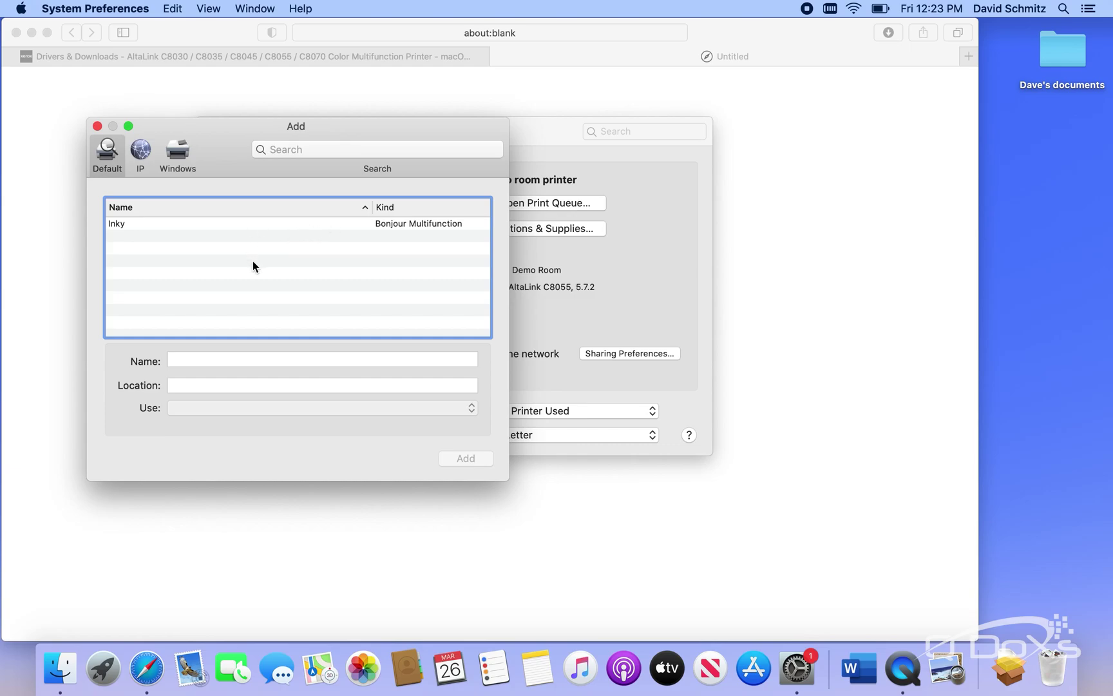
Enter IP printer 192.168.1.38 with LPD protocol, queue lp, named 'QDoxs demo room'
click(140, 153)
click(185, 216)
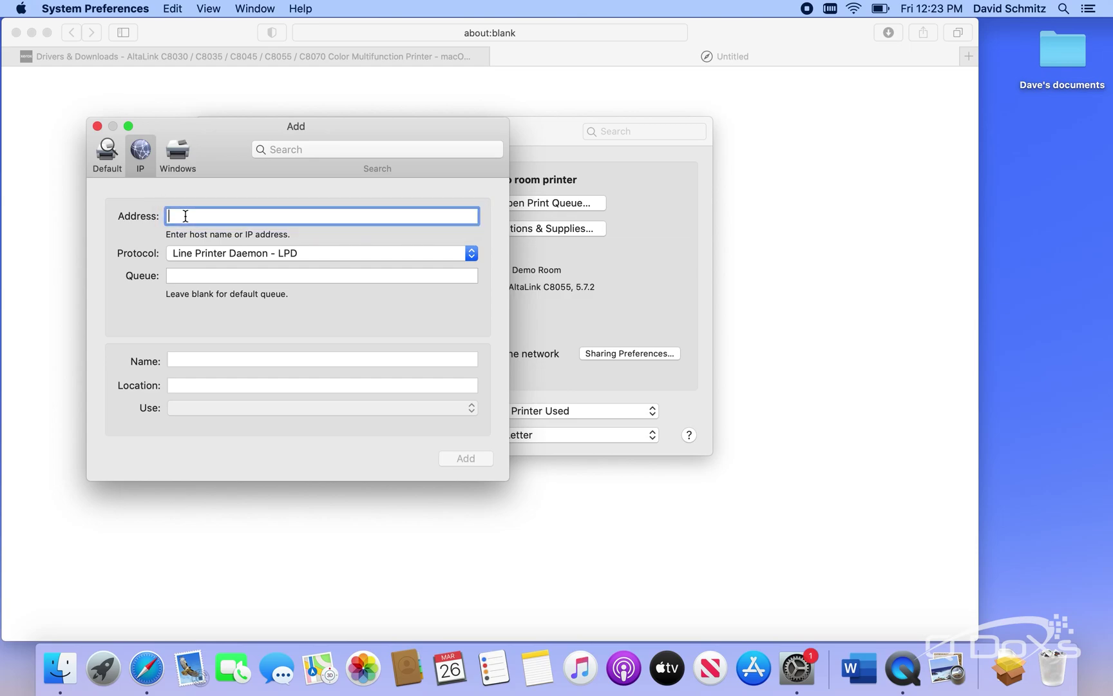
text(192.168.1.38)
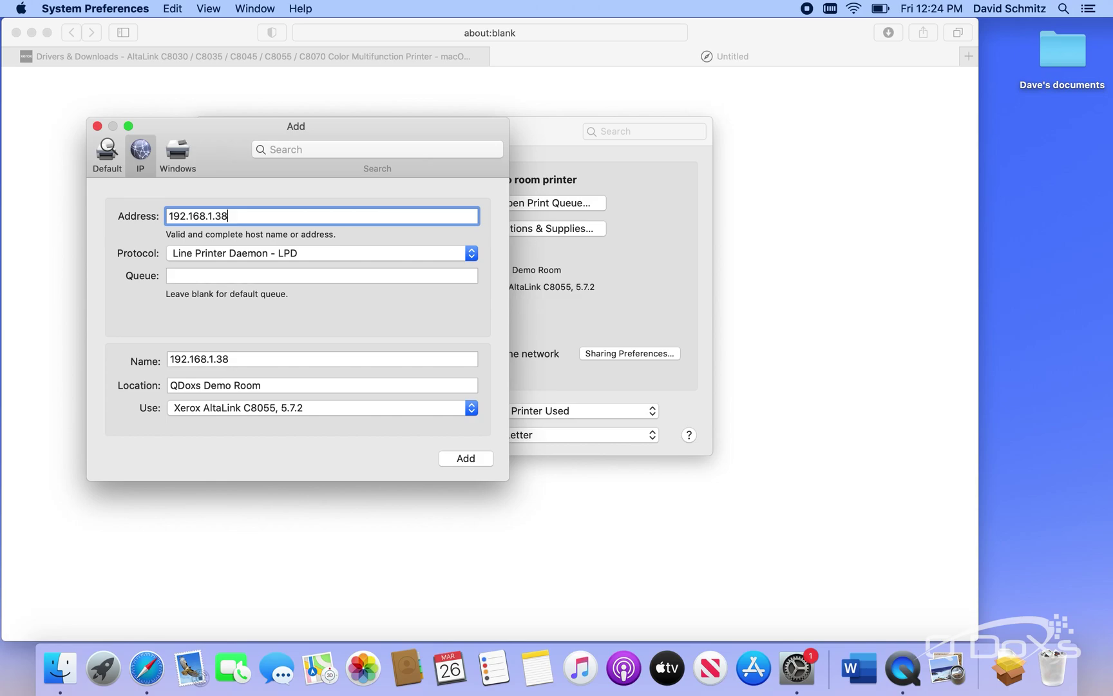
click(308, 254)
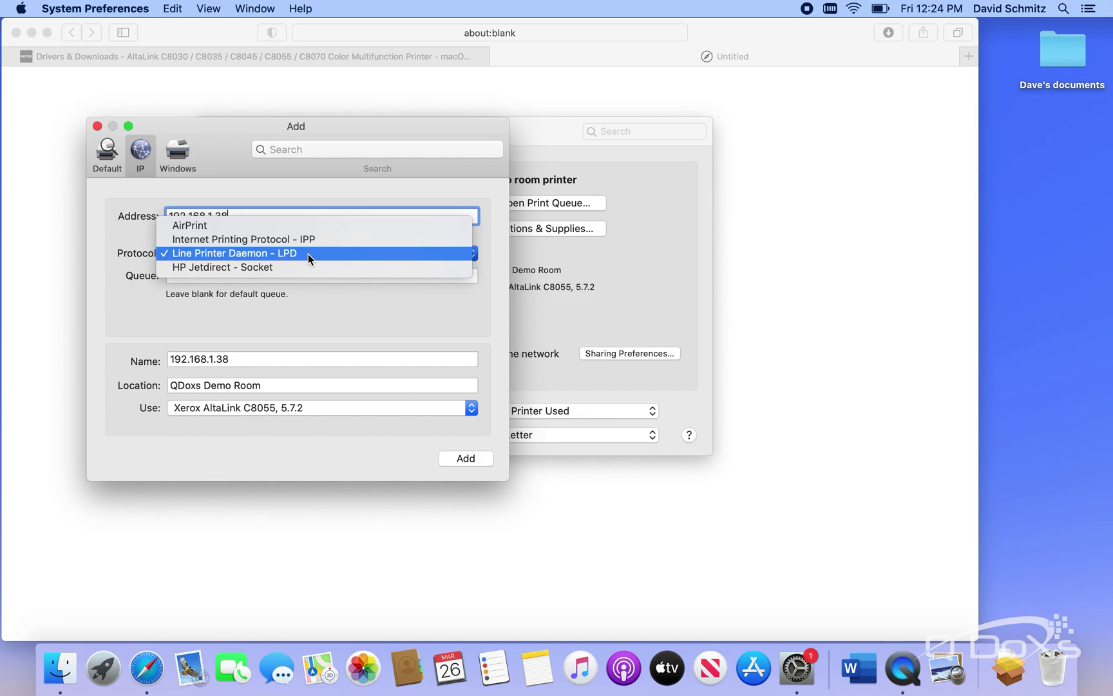
click(308, 254)
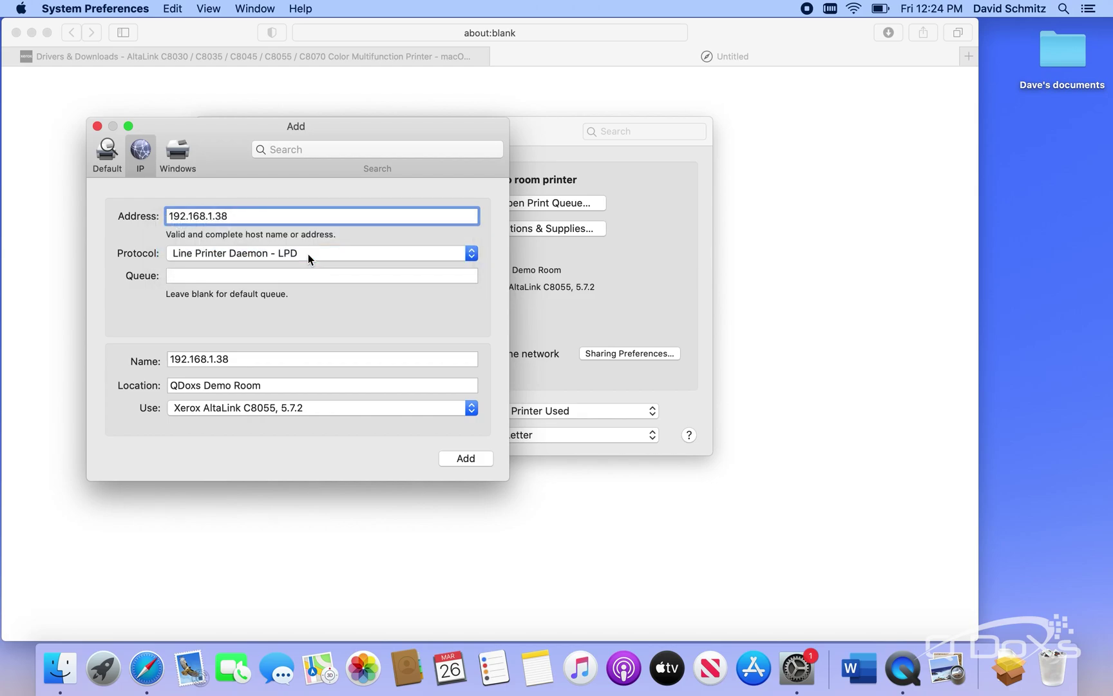
click(273, 276)
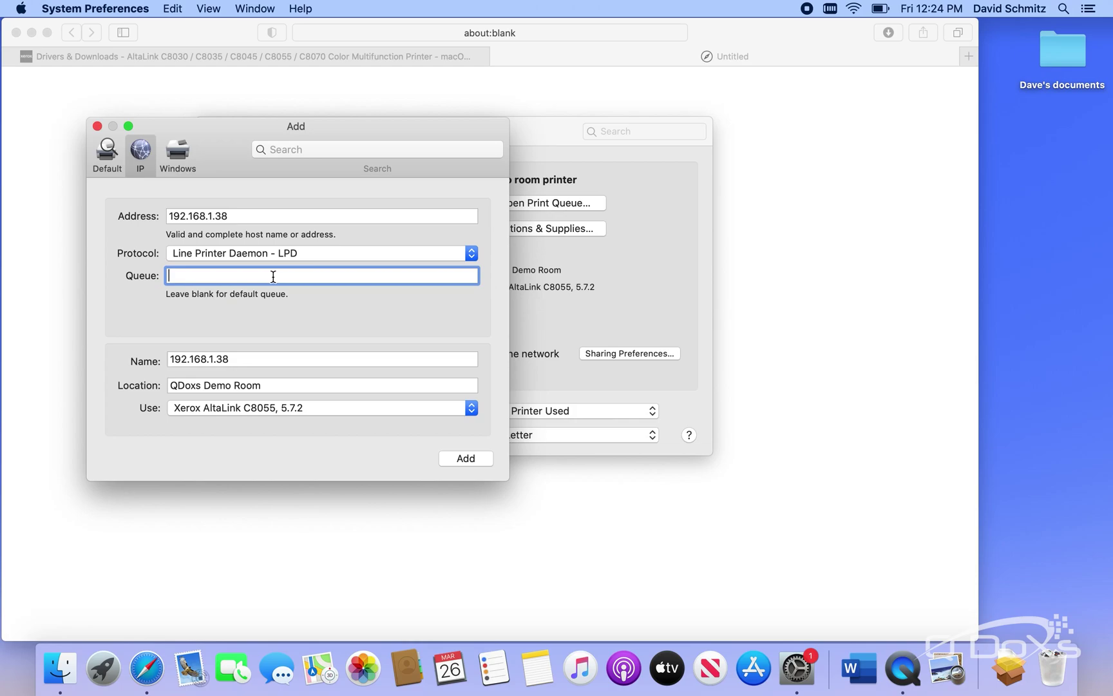
text(lp)
key(Tab)
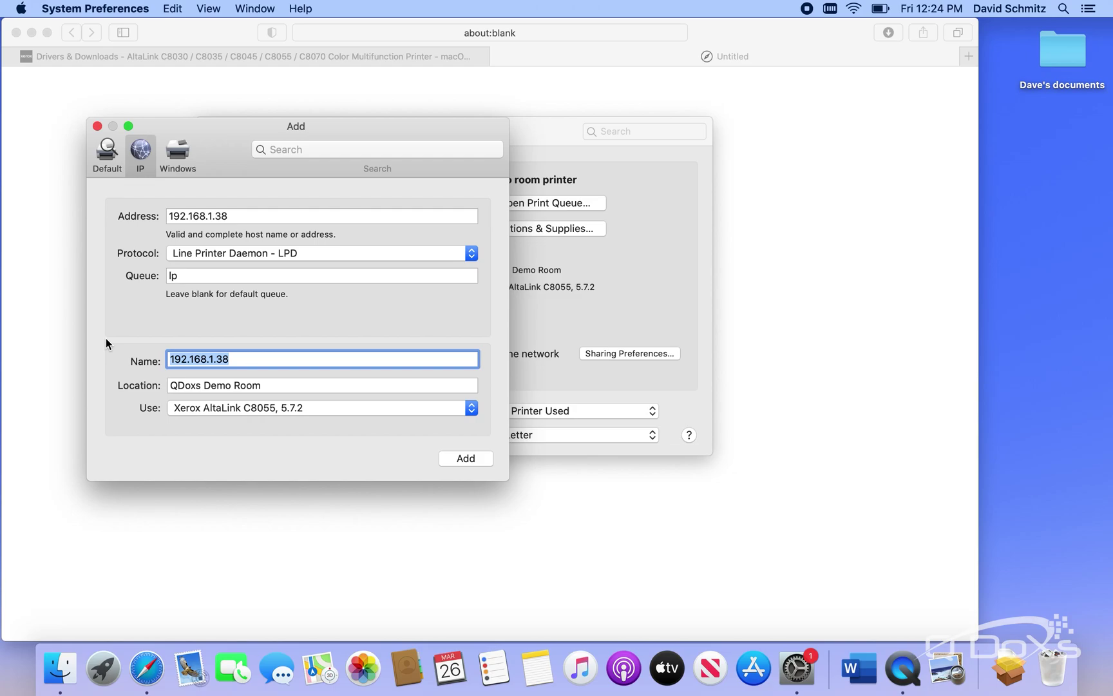
text(QDoxs demo room)
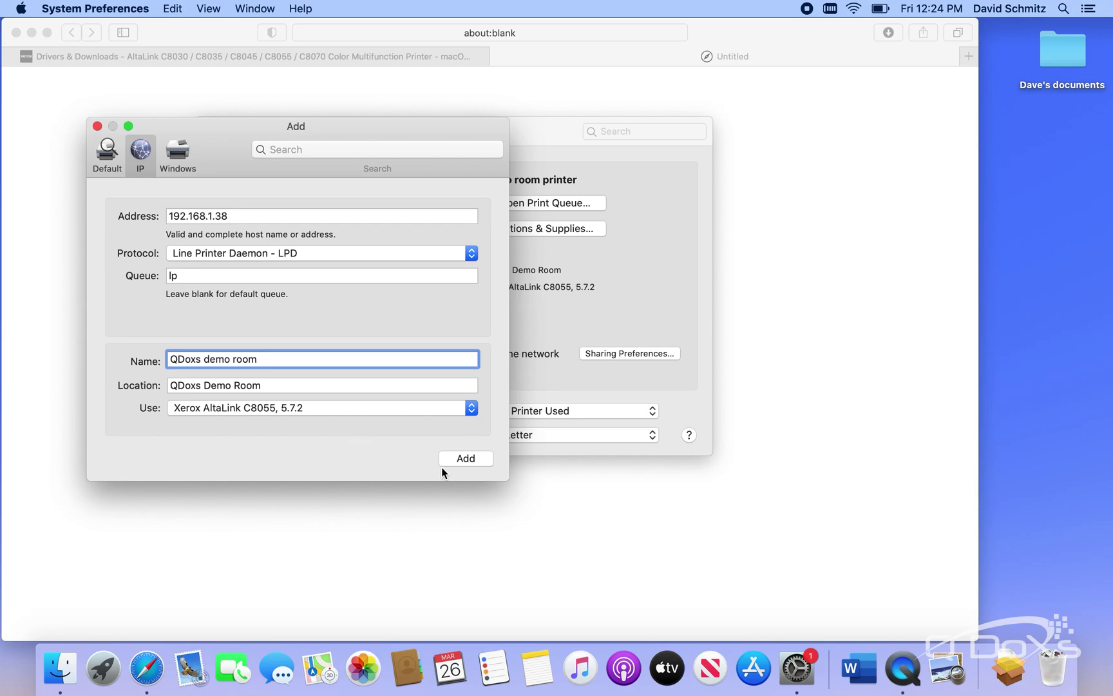
Add the printer, accept the duplicate-address warning, and close Printers & Scanners
click(463, 458)
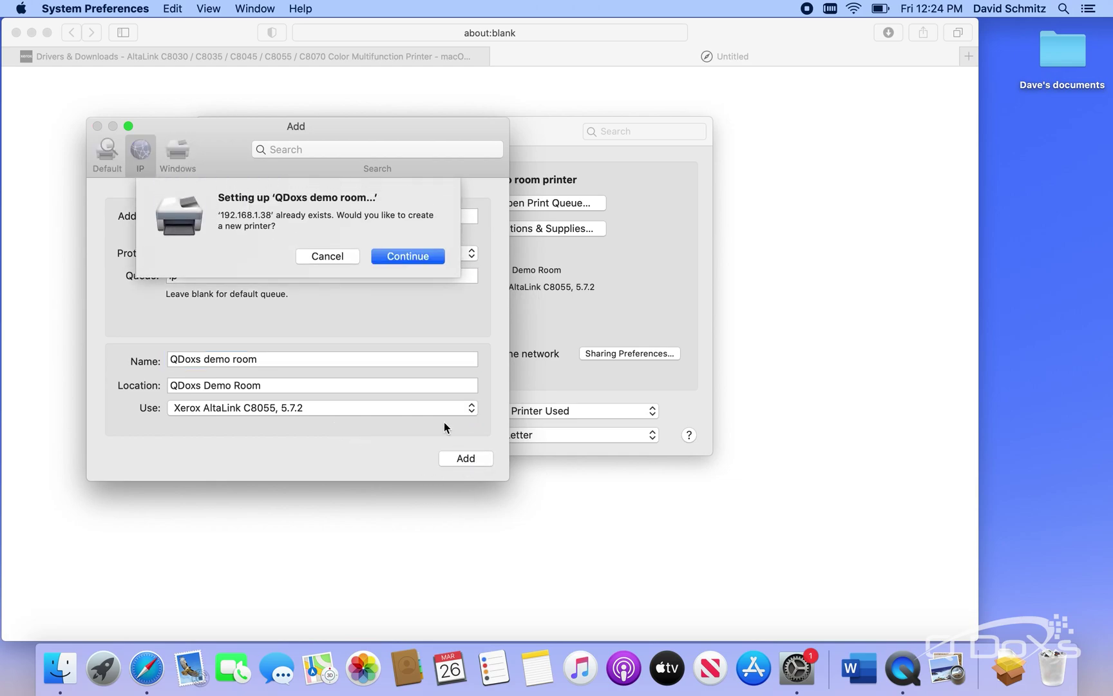
click(412, 259)
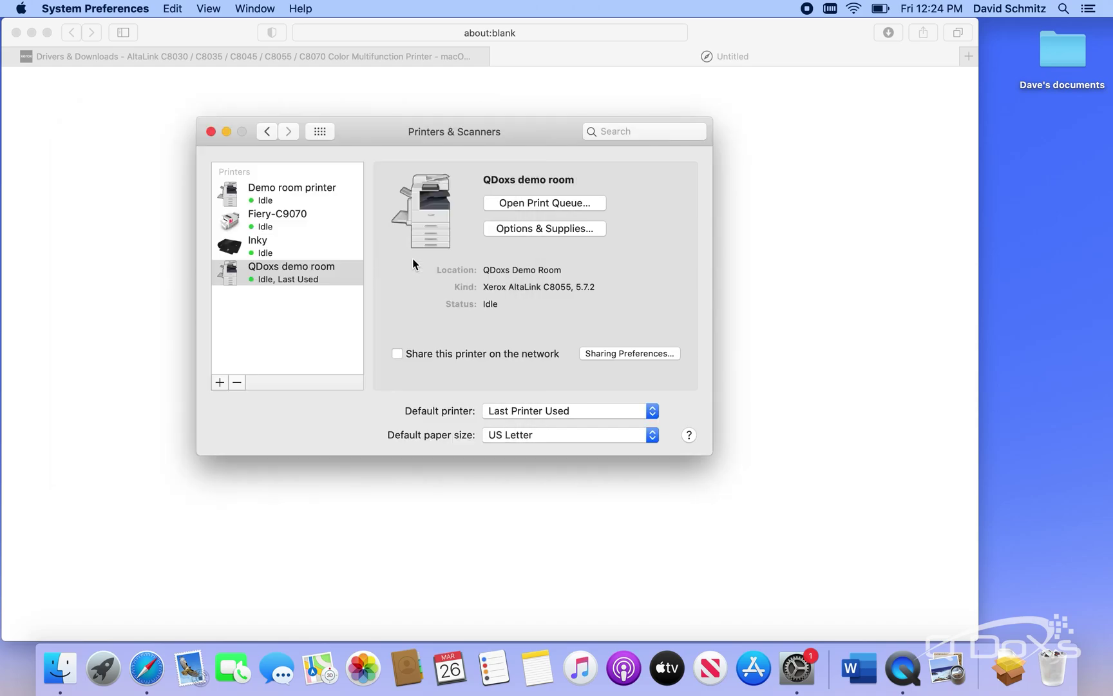
click(210, 132)
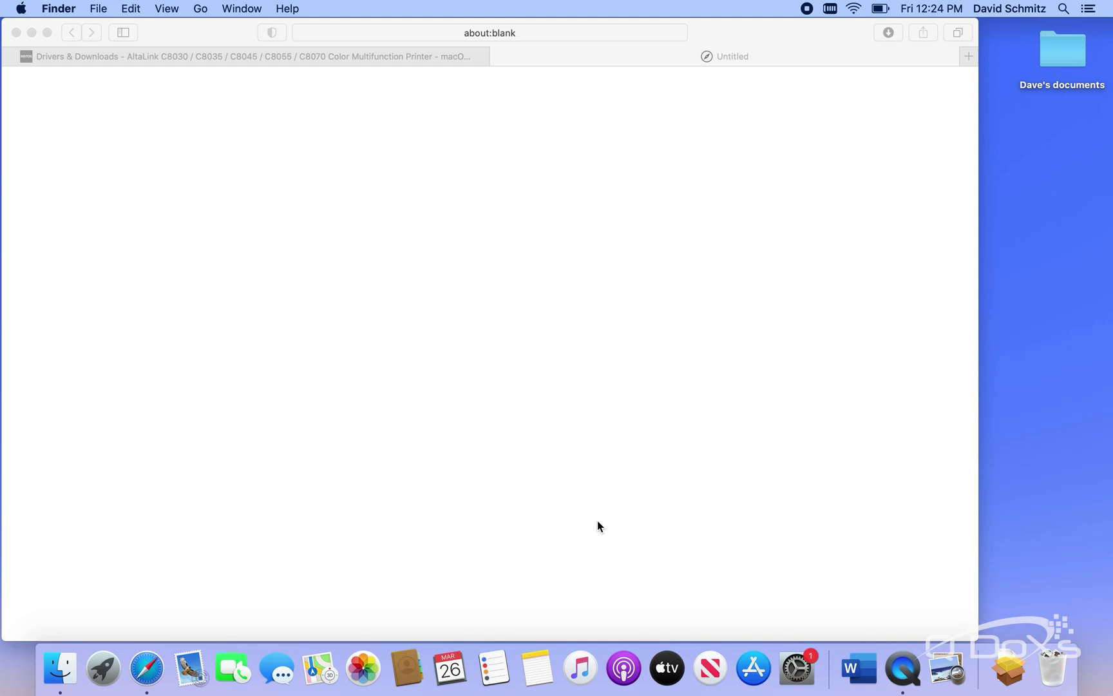
Launch Word, create a Blank Document, and open File > Print
click(871, 670)
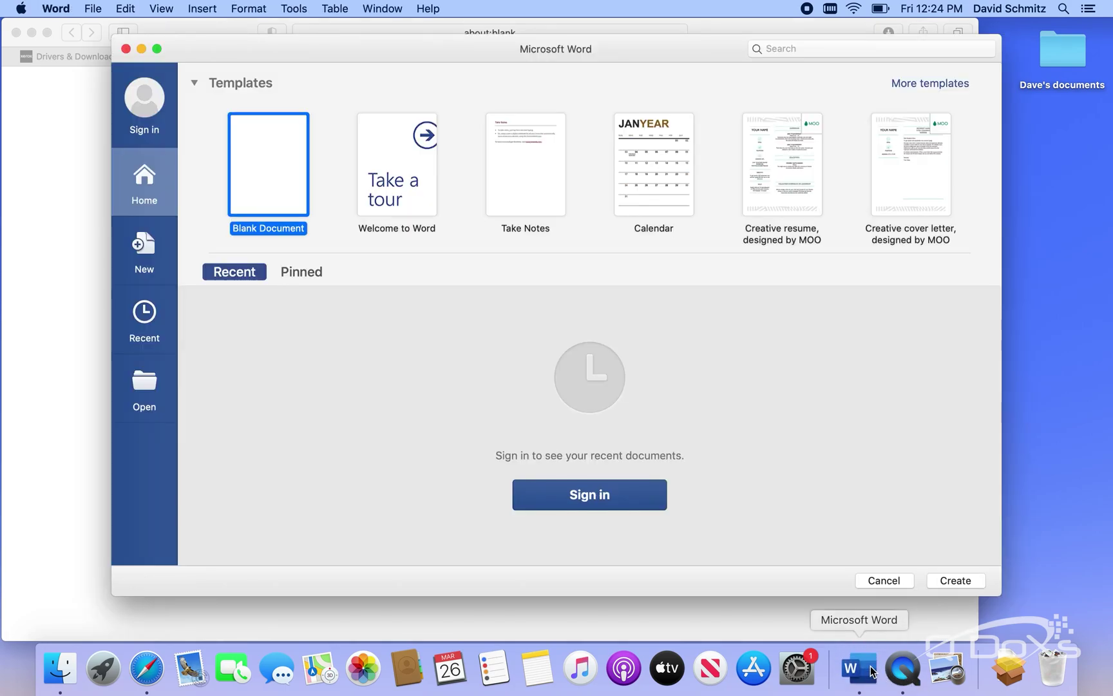
double_click(270, 166)
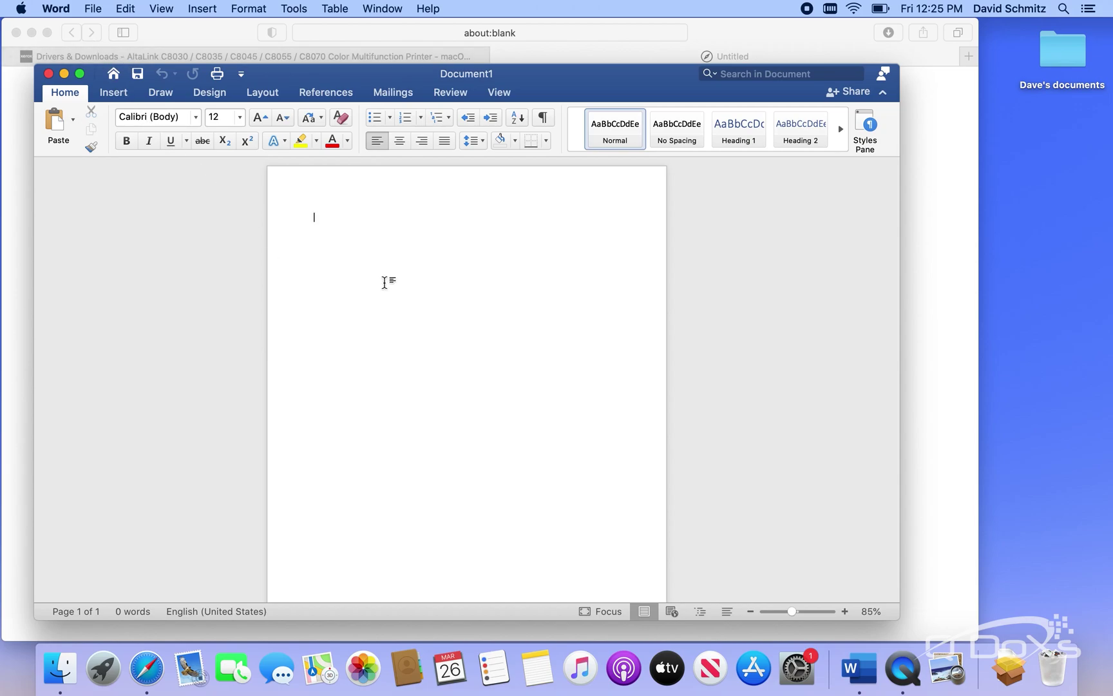
click(56, 9)
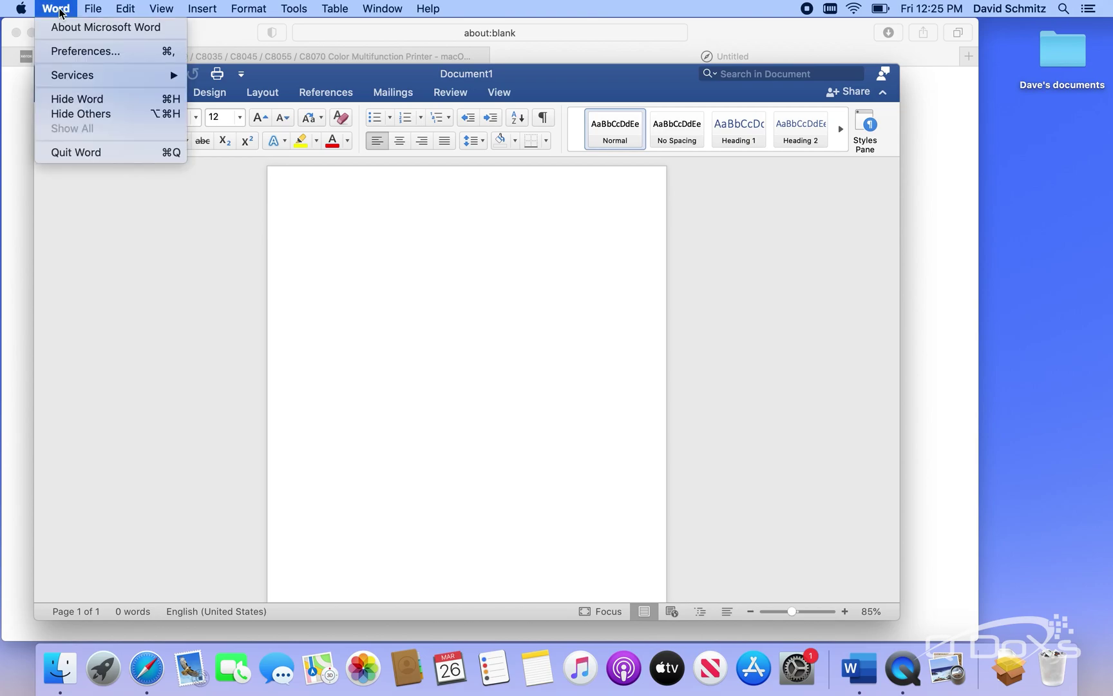
mouse_move(92, 11)
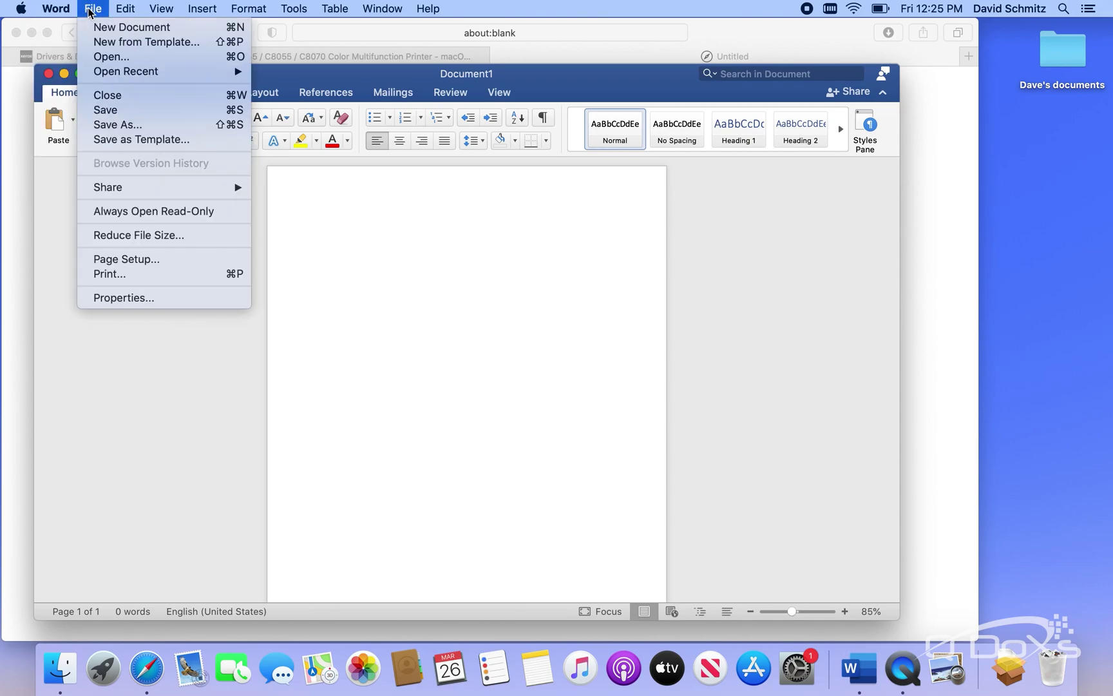
click(118, 276)
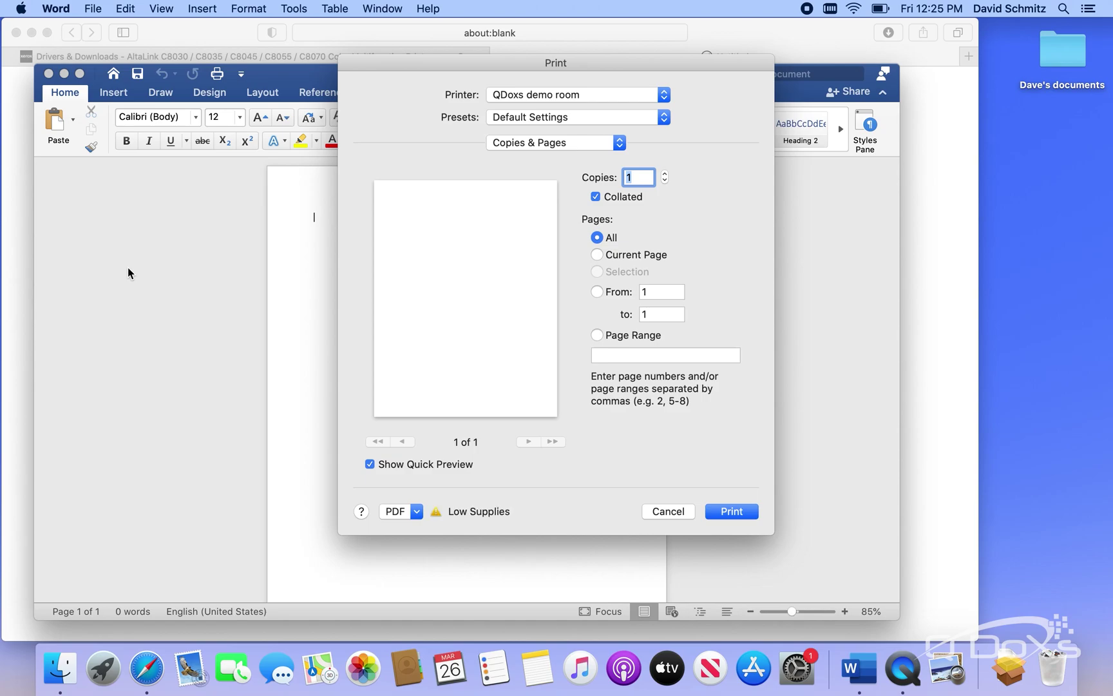
In Xerox Features, set 2-Sided Printing to 1-Sided Print and Xerox Black and White On
click(615, 142)
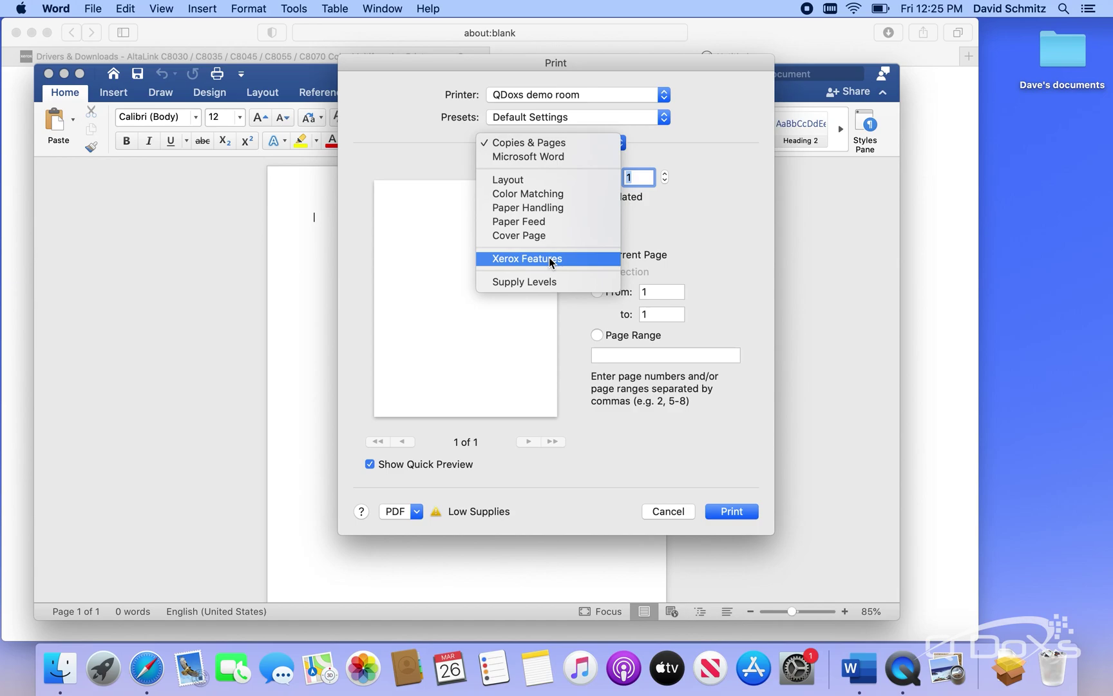
click(549, 258)
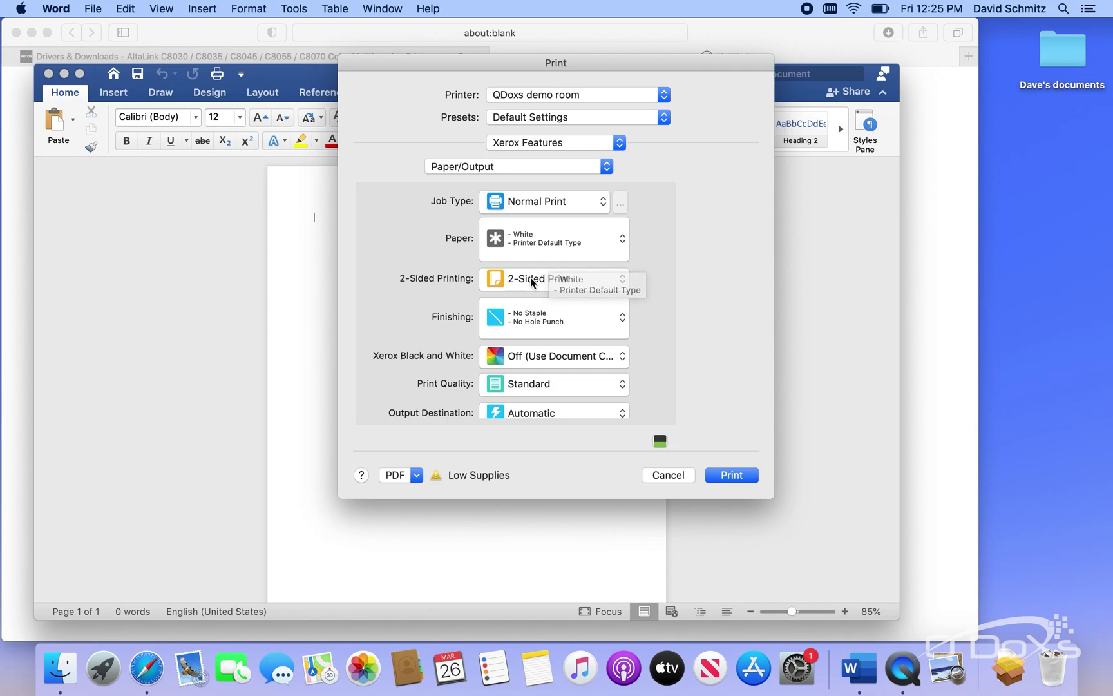
click(531, 284)
click(536, 260)
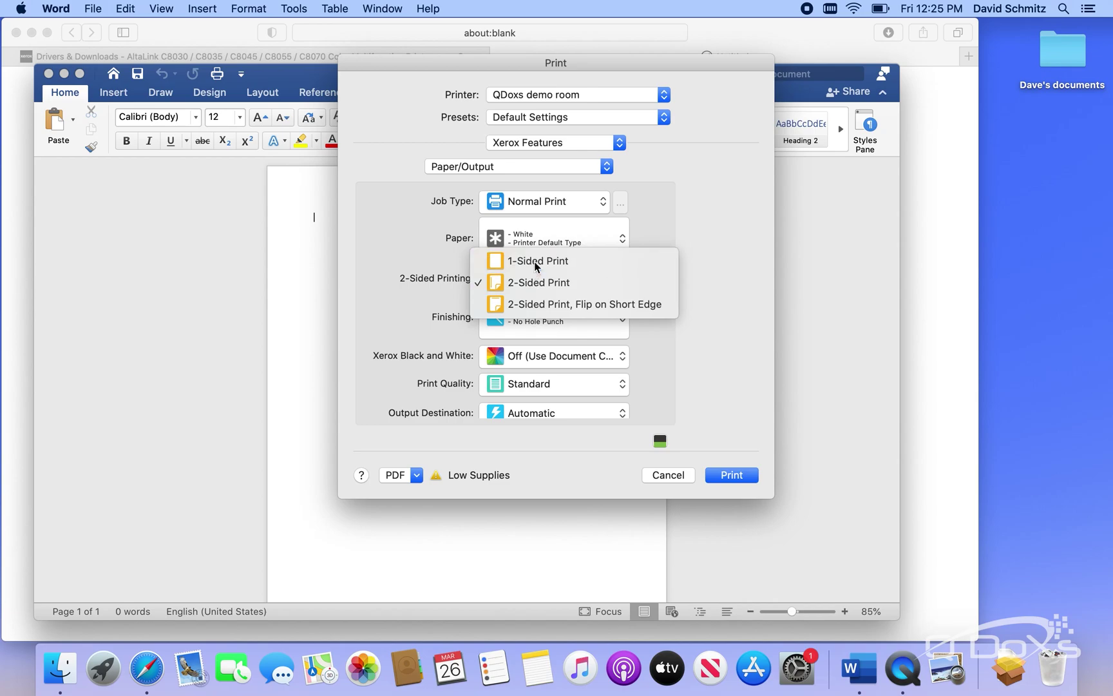
click(556, 366)
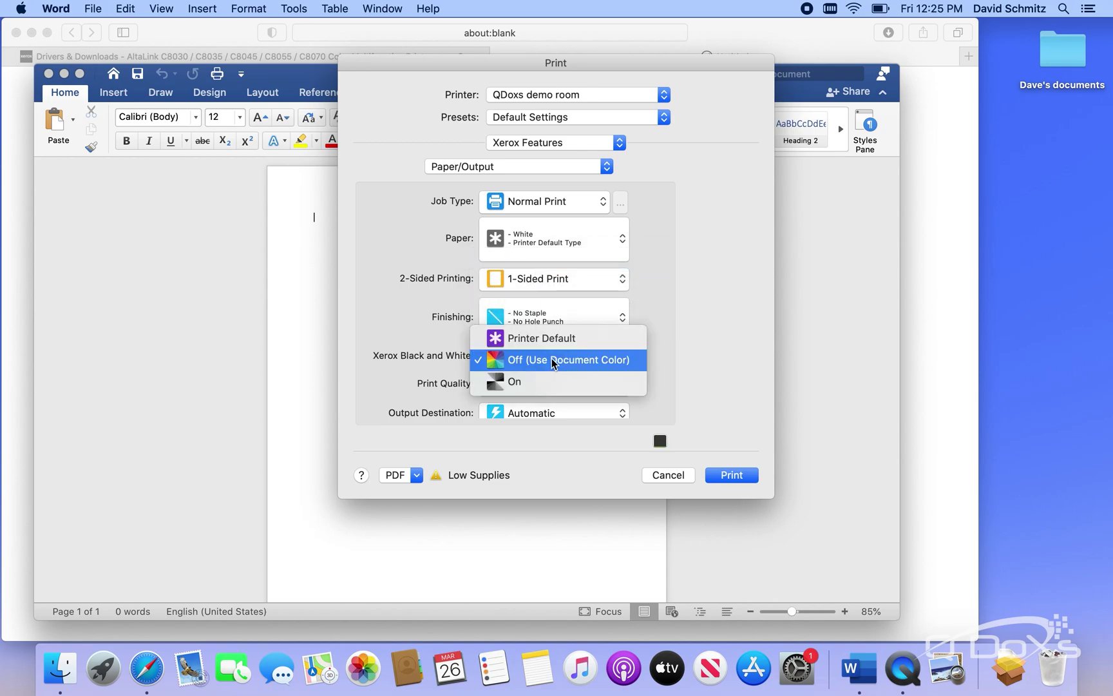
click(523, 385)
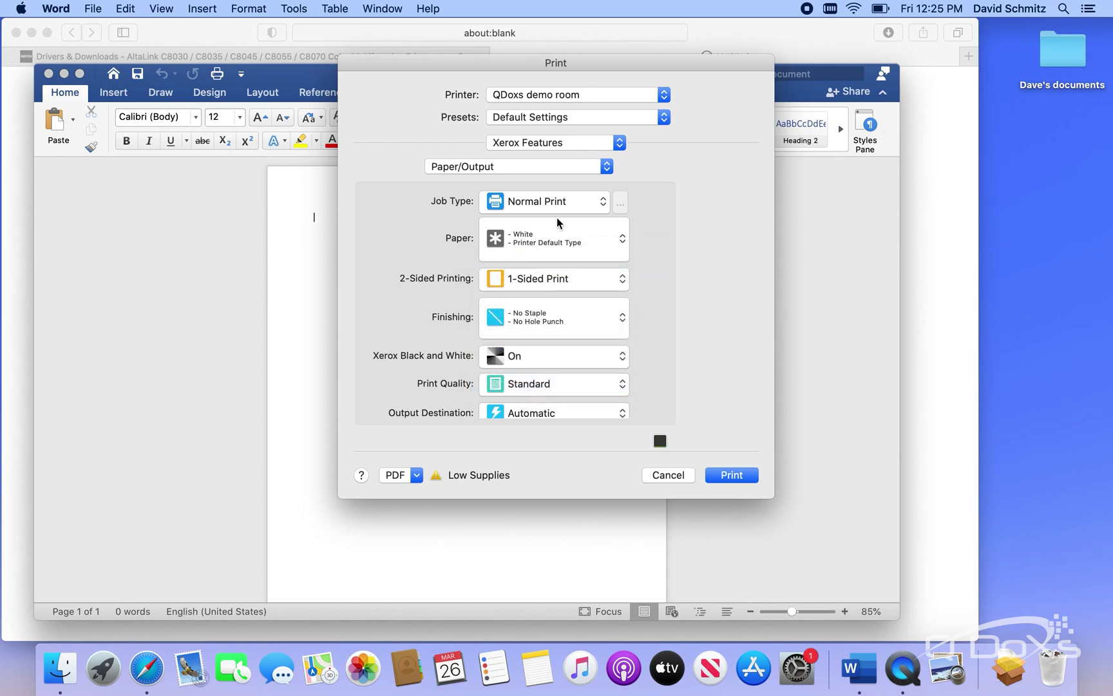
Save the current print settings as a preset named 'BW printing'
click(665, 118)
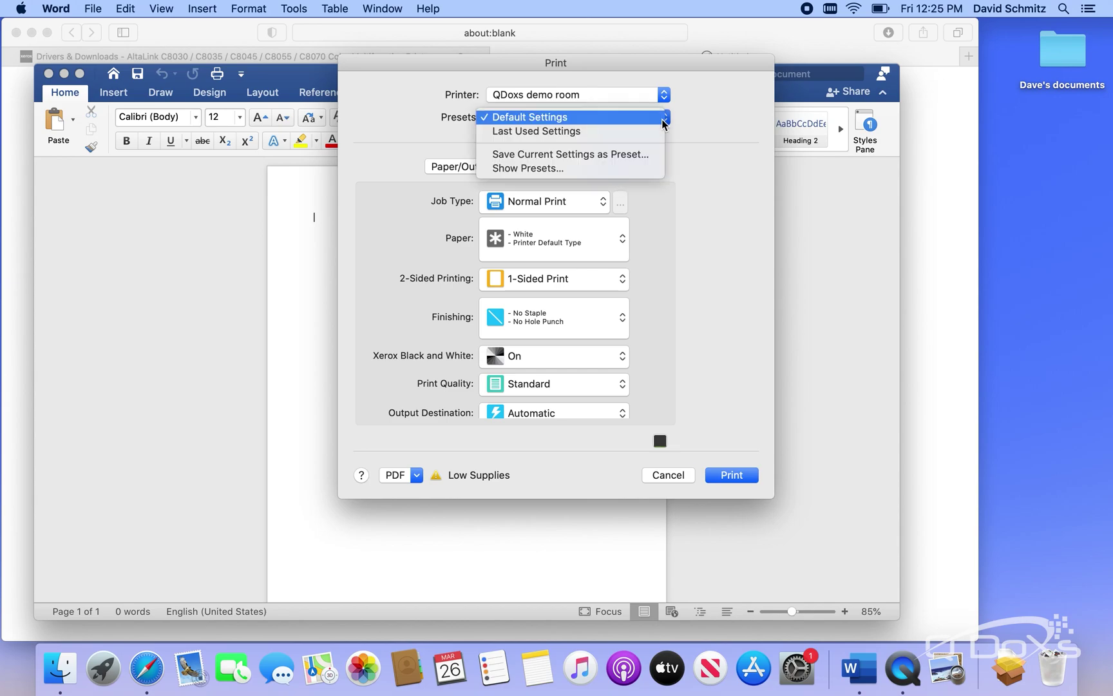
click(603, 154)
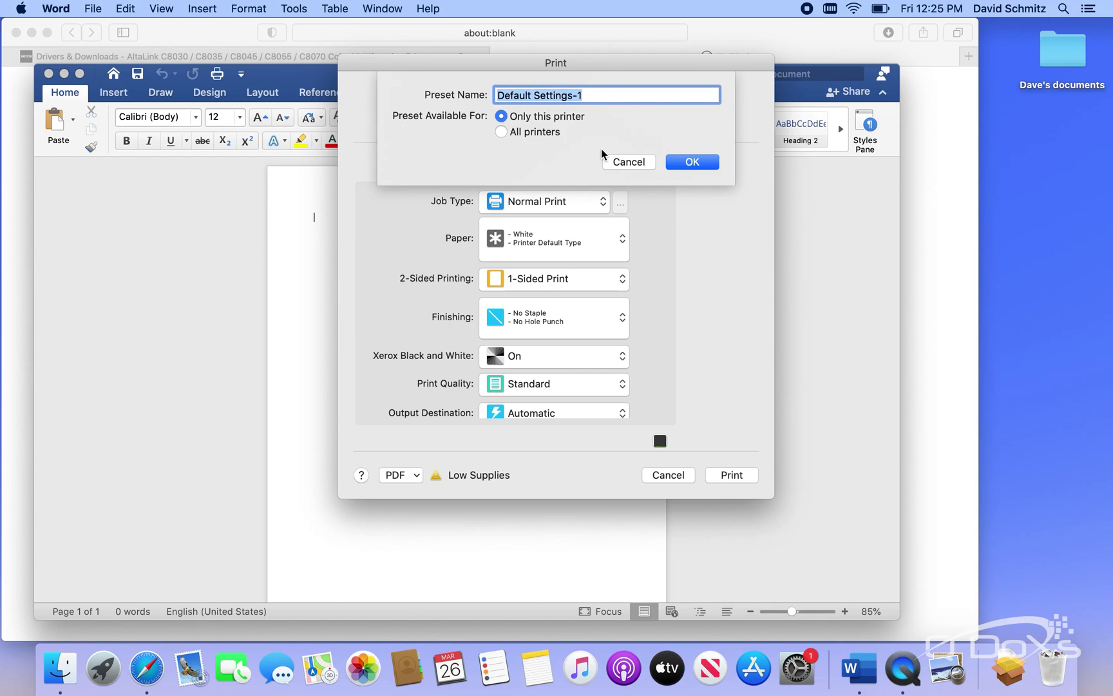
text(BW printing)
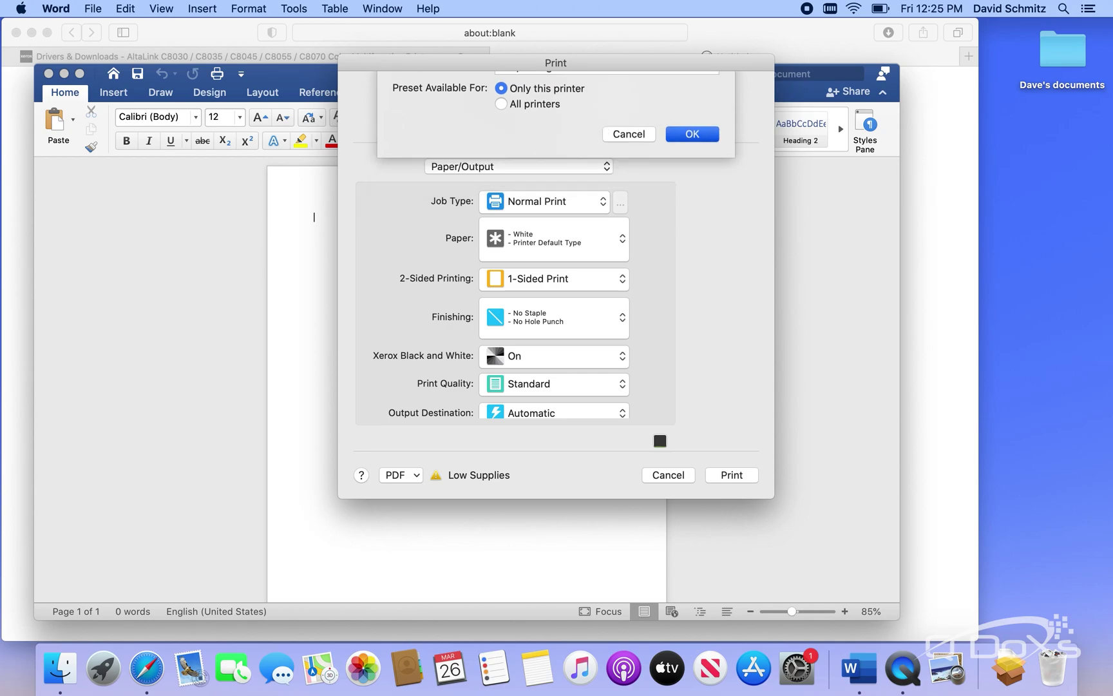
key(Return)
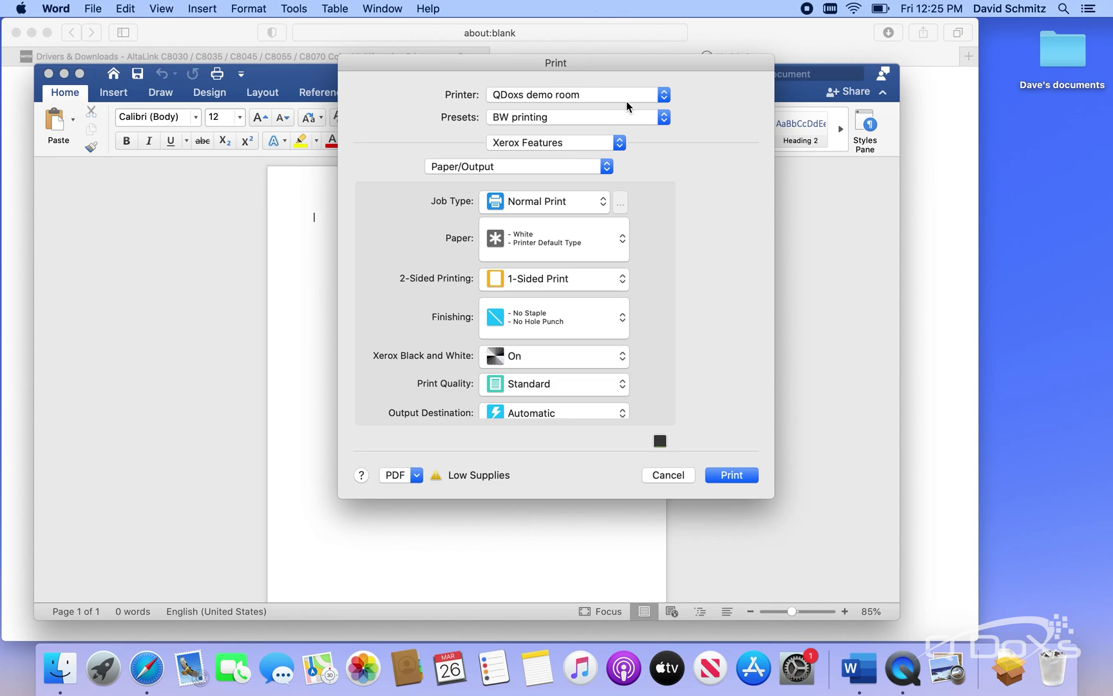
Under Advanced options, set Accounting to Xerox Standard Accounting with Do Not Prompt and enter the default user ID
click(607, 167)
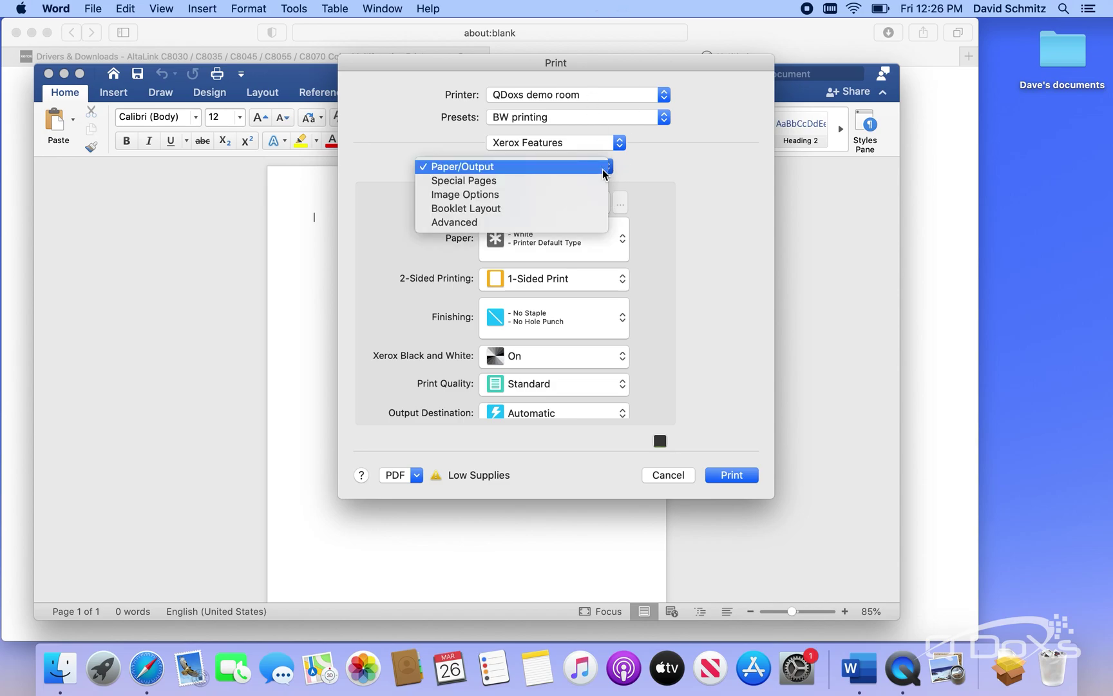
click(506, 222)
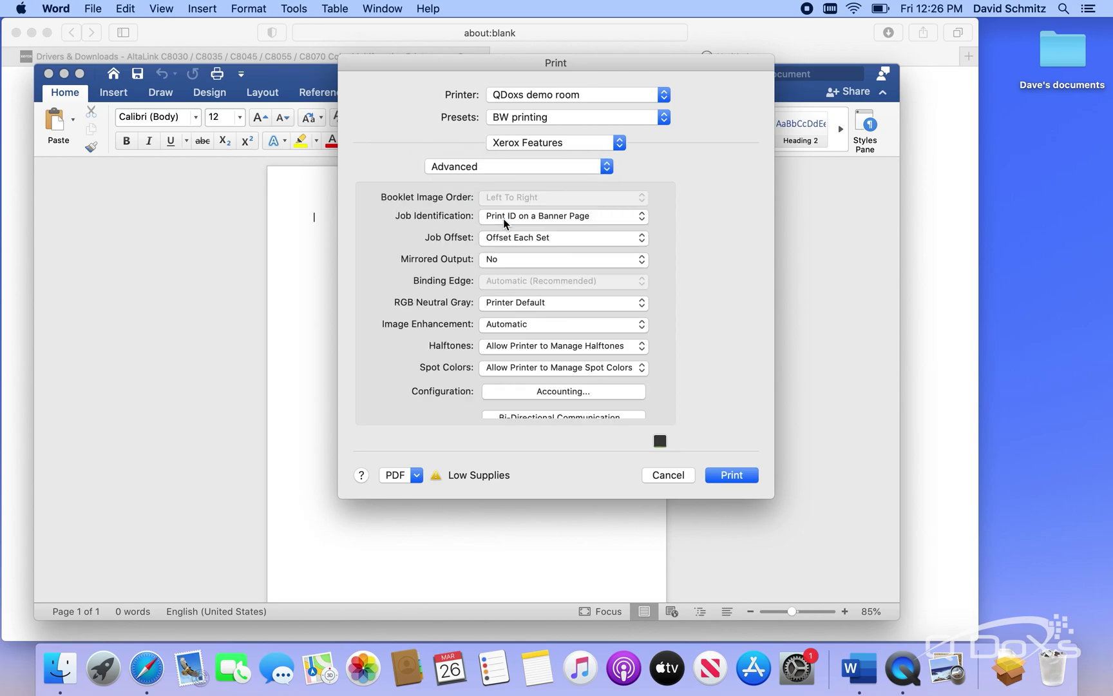
click(557, 394)
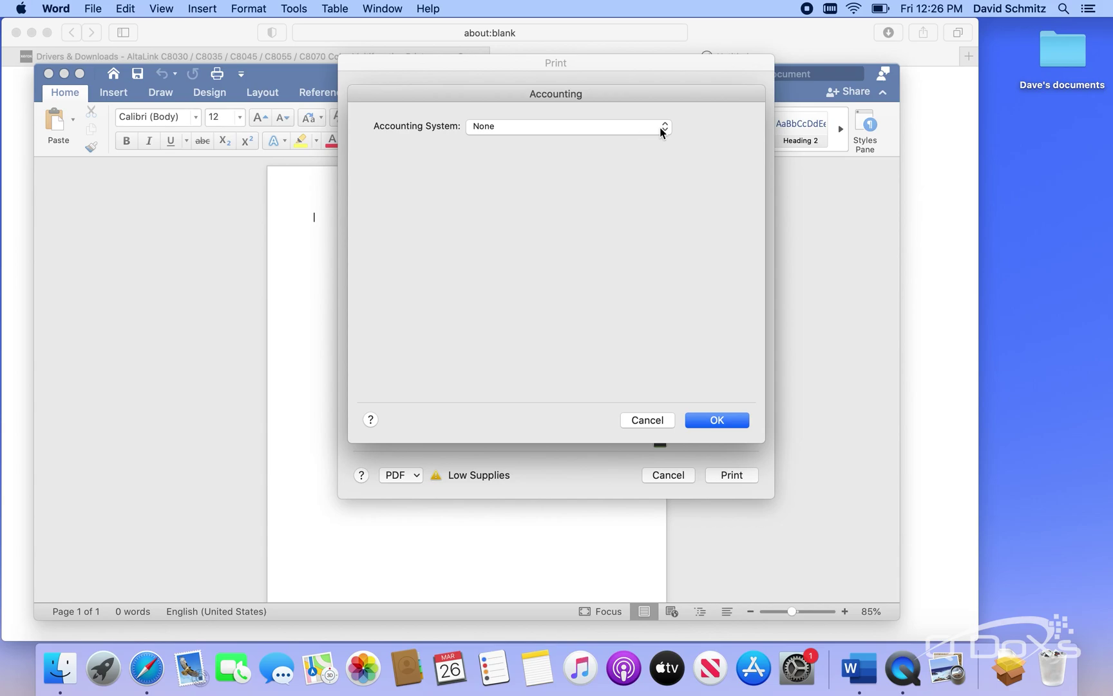
click(660, 127)
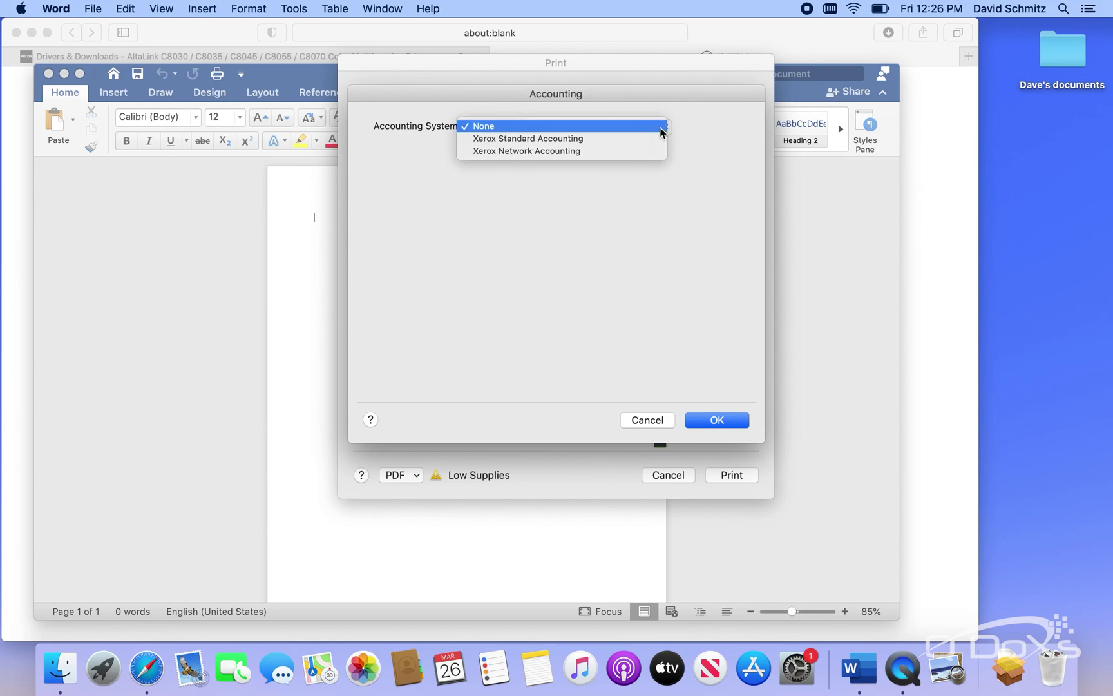
click(562, 138)
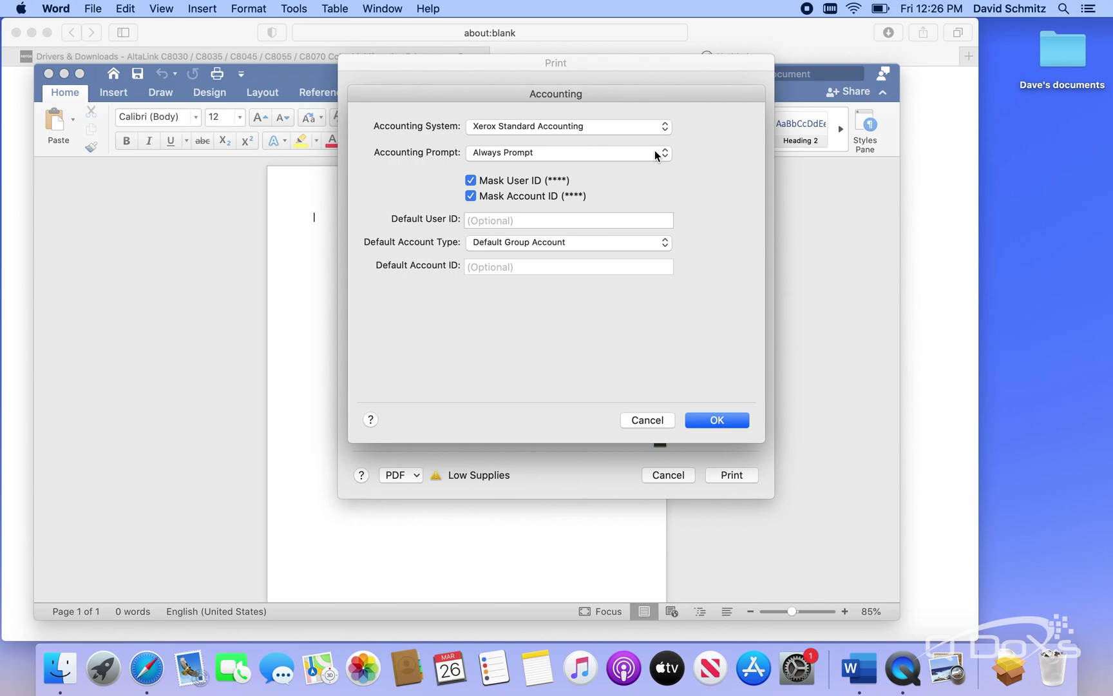
click(655, 153)
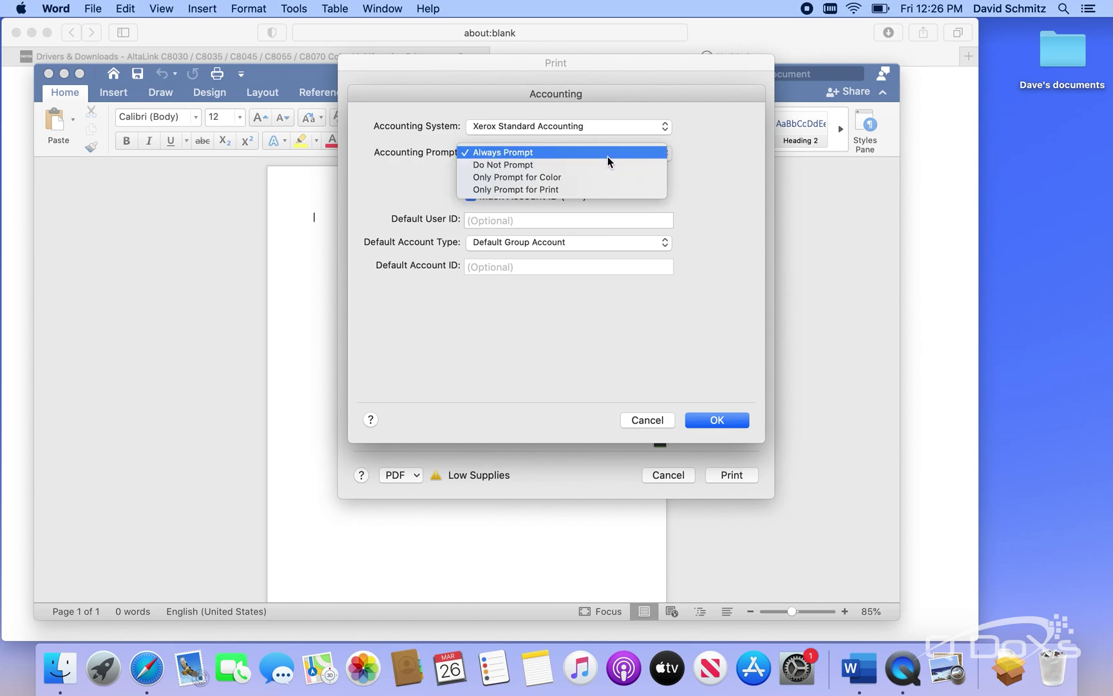
click(560, 167)
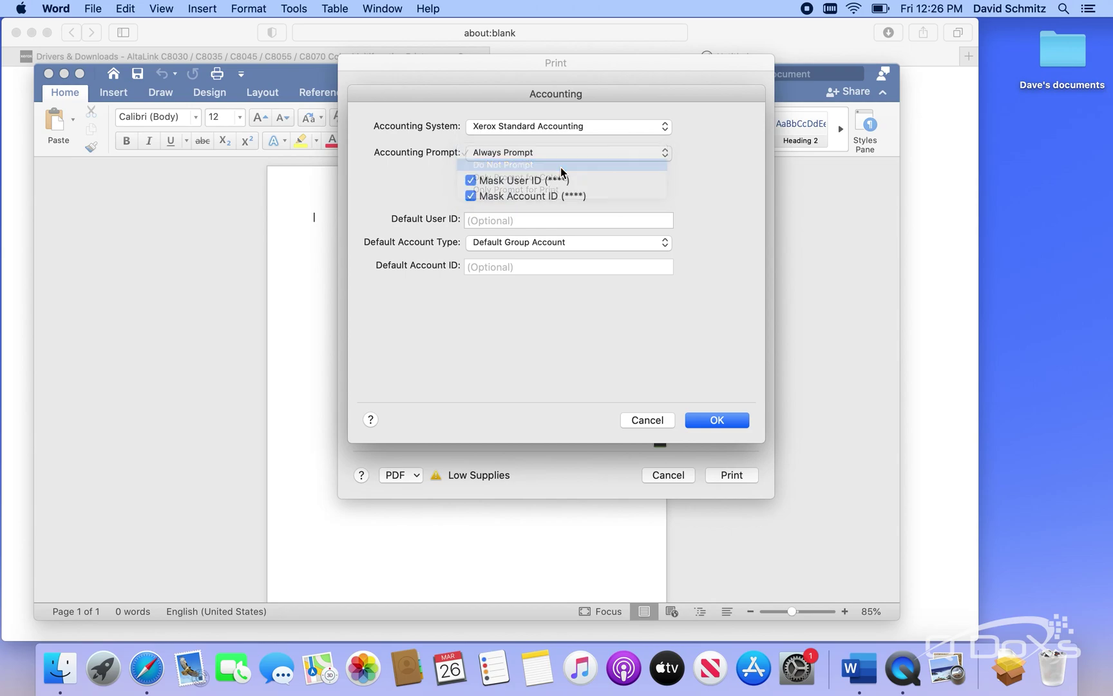
click(541, 219)
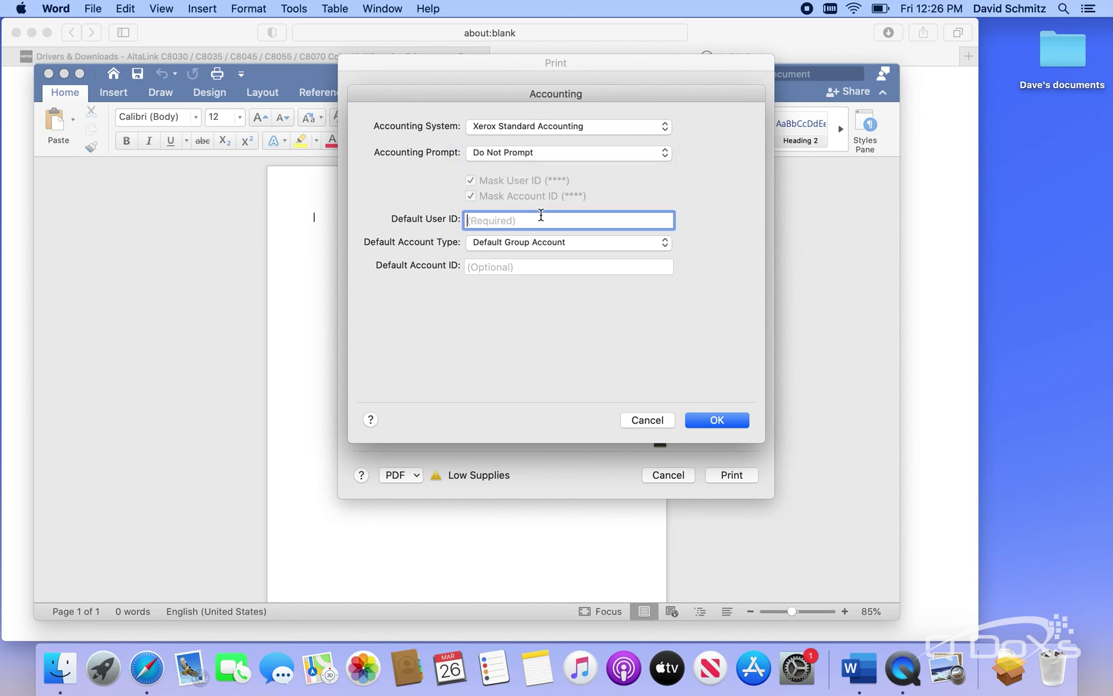
text(1234)
Save the accounting settings as the 'BW printing' preset and print the document
click(717, 419)
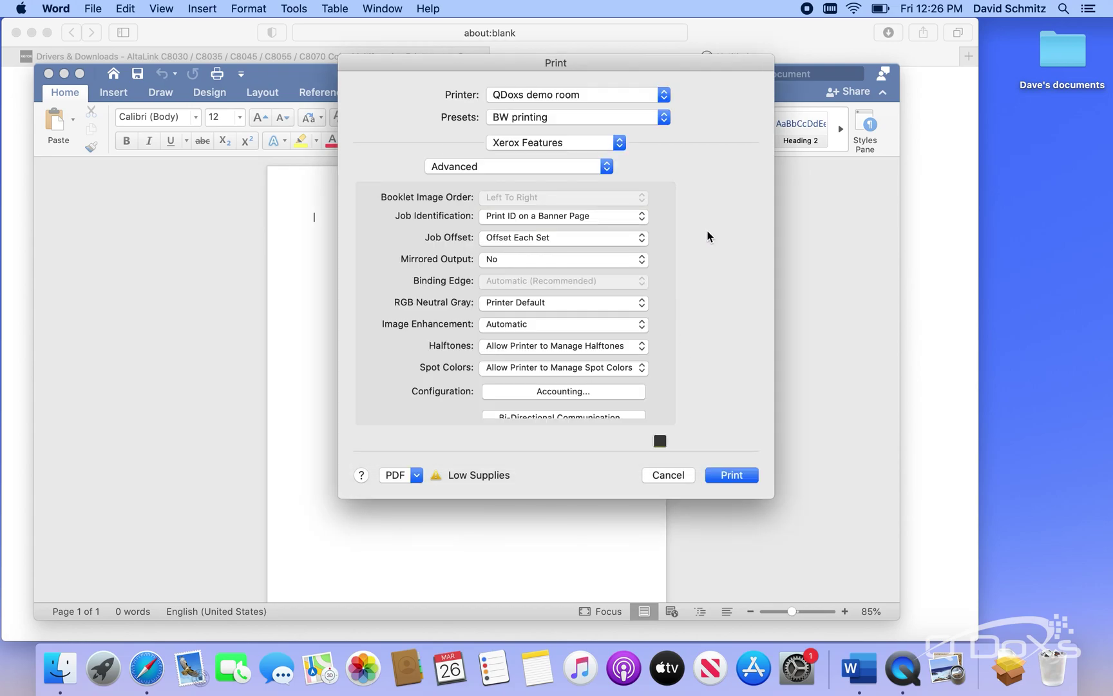
click(665, 116)
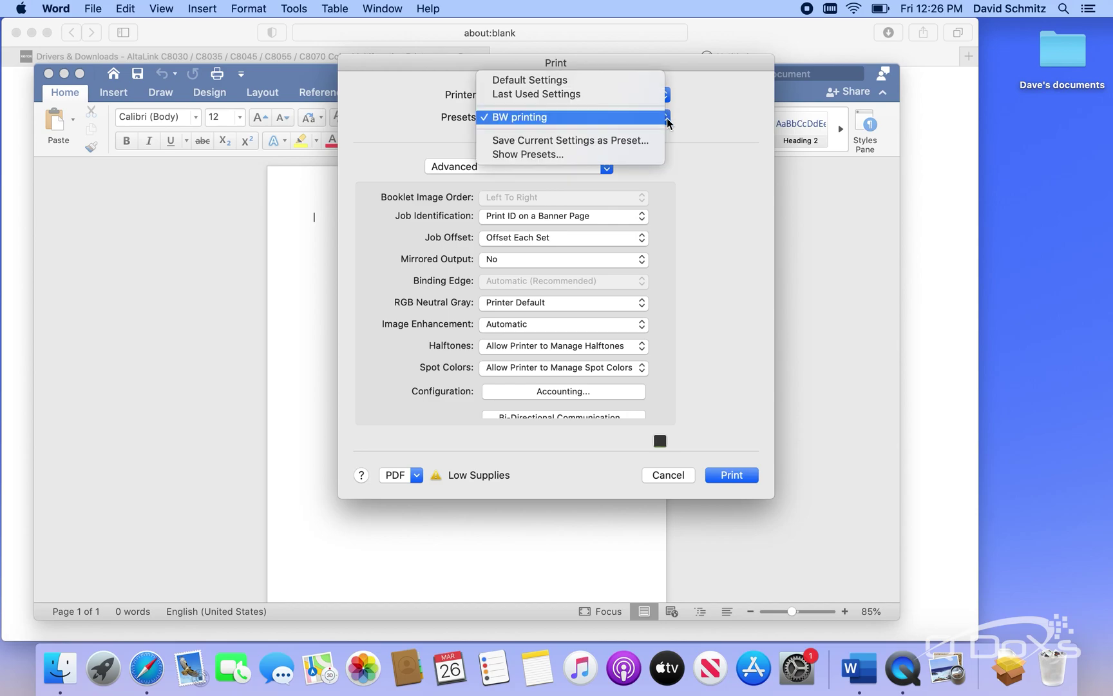
click(606, 145)
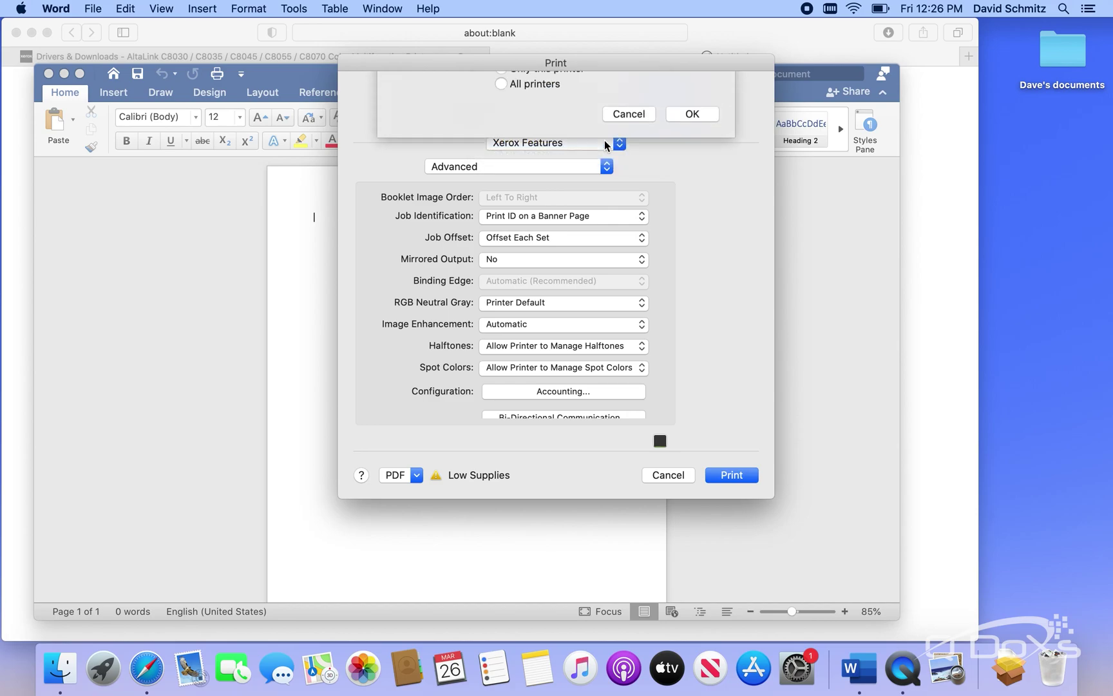
click(578, 96)
key(BackSpace)
key(BackSpace)
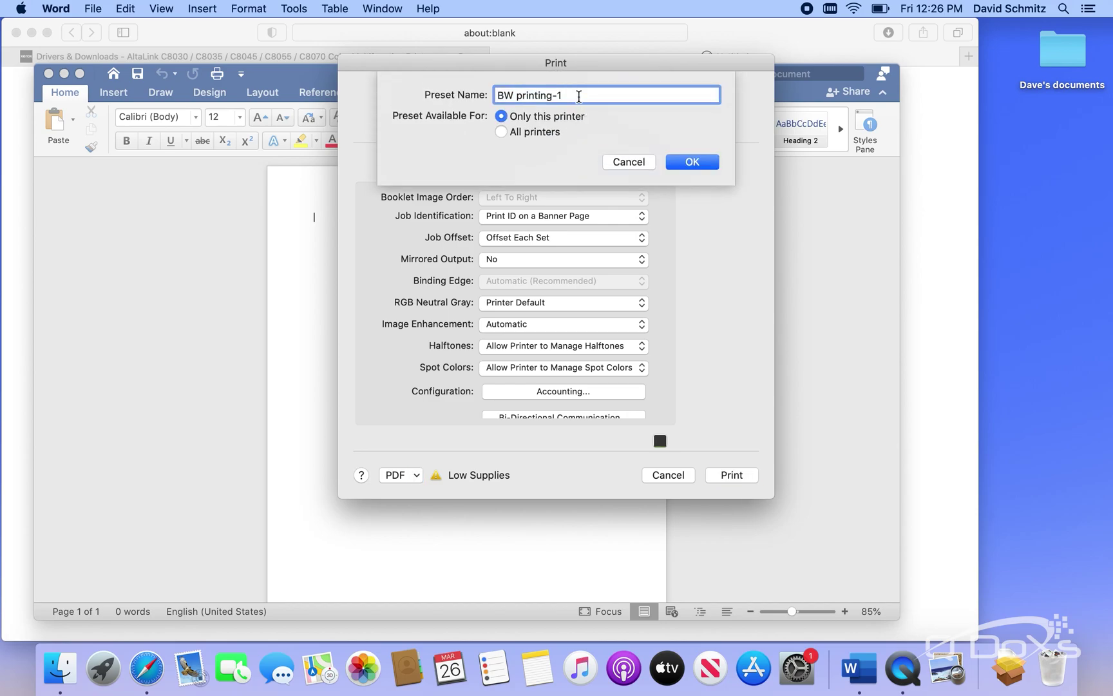
key(Return)
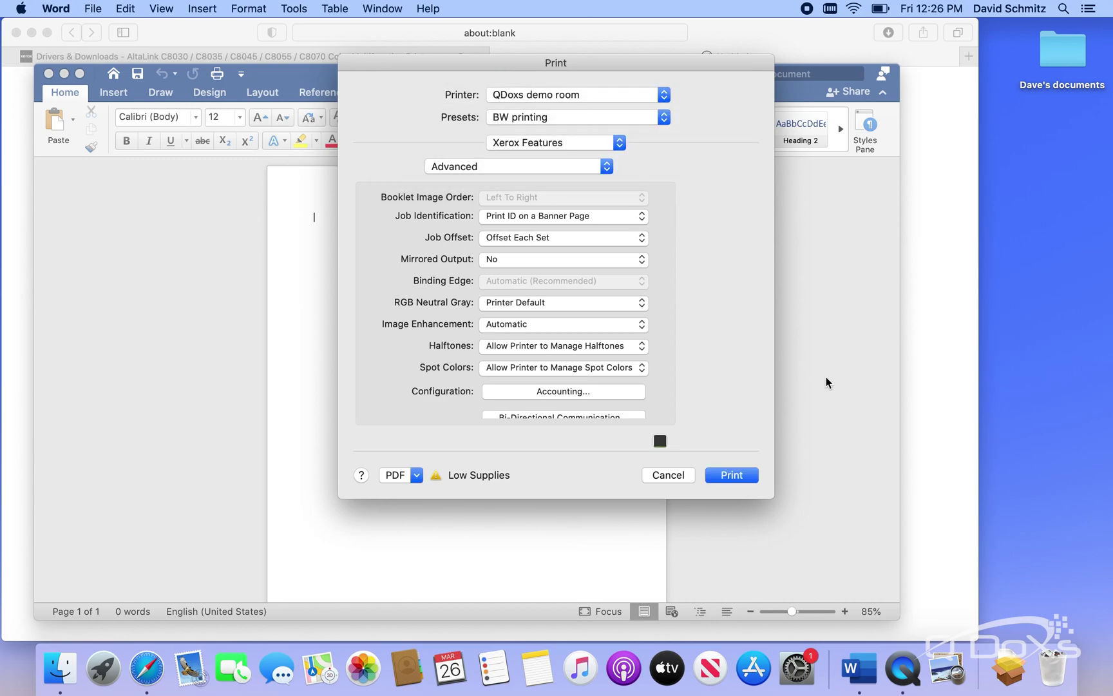
click(735, 477)
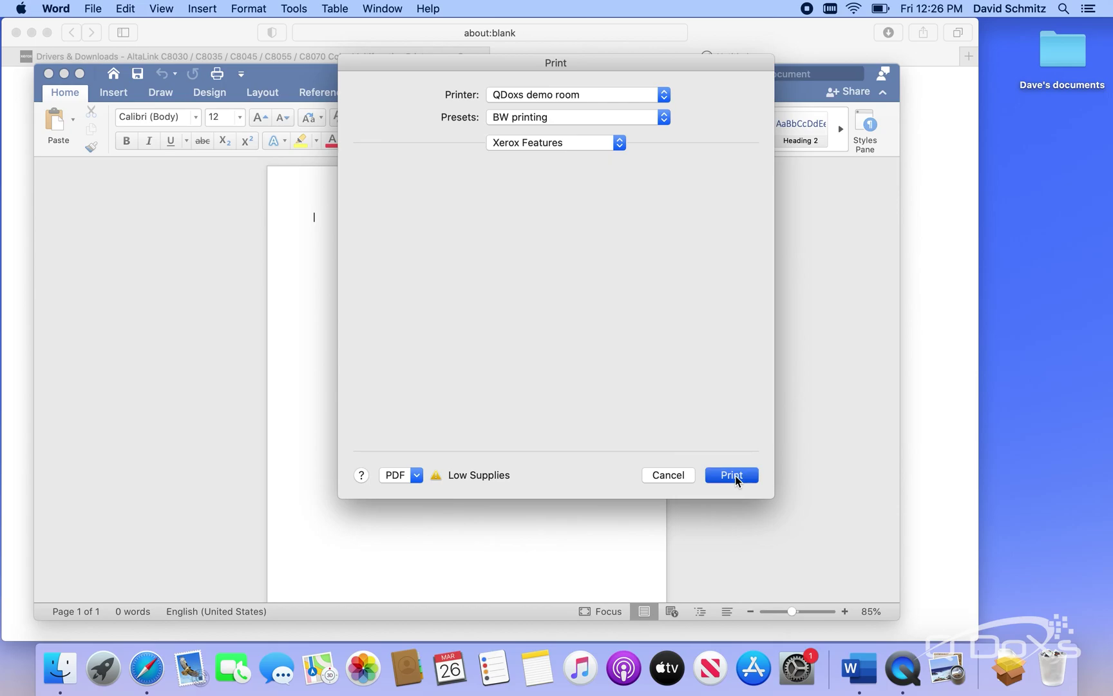